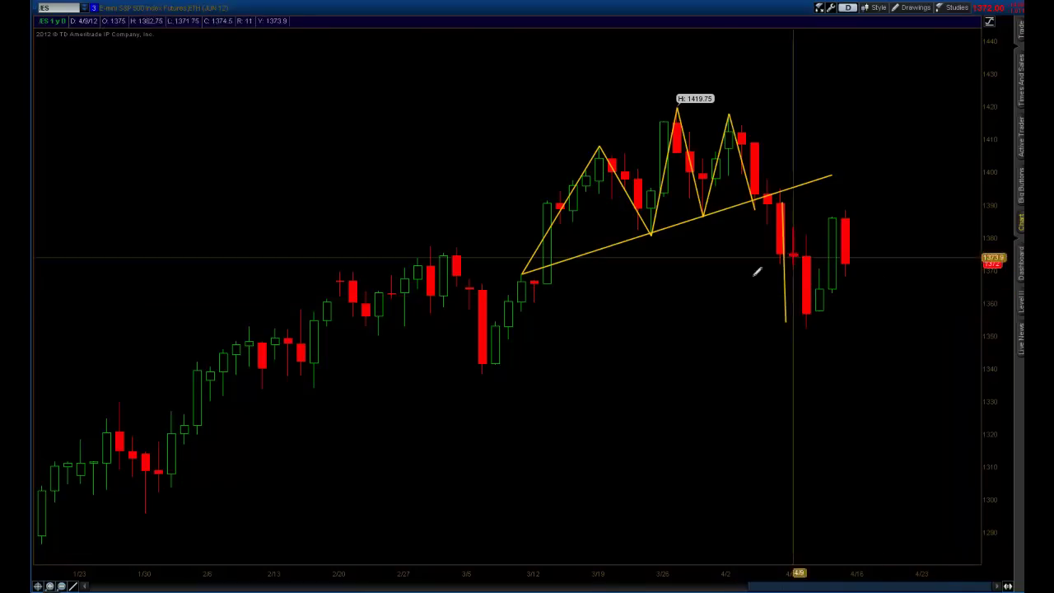
Step: Delete the vertical trendline below the neckline and draw a new one from the head's 1419.75 high down to the neckline
right_click(784, 303)
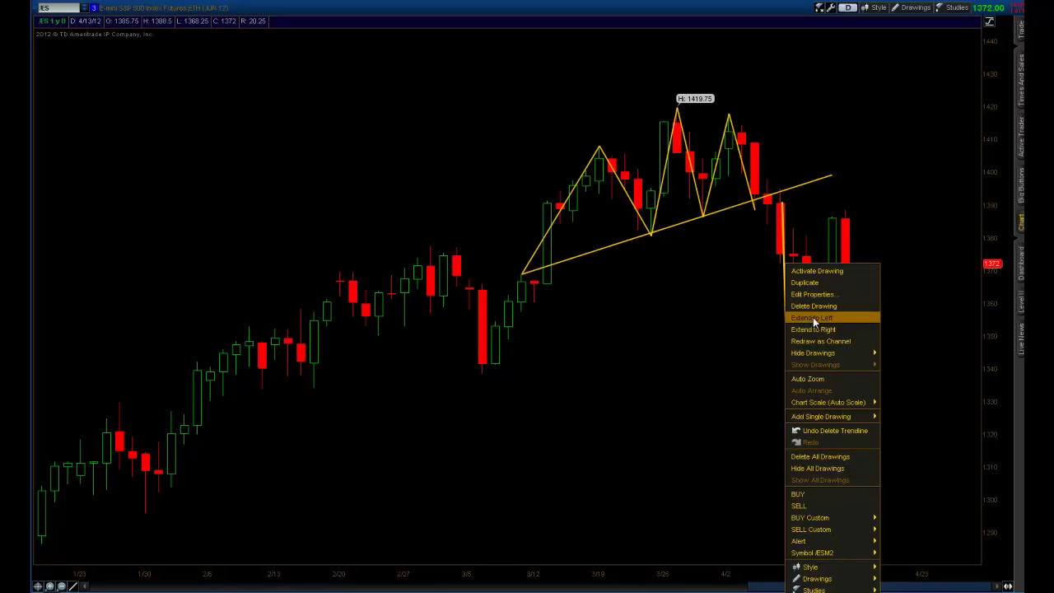
left_click(814, 305)
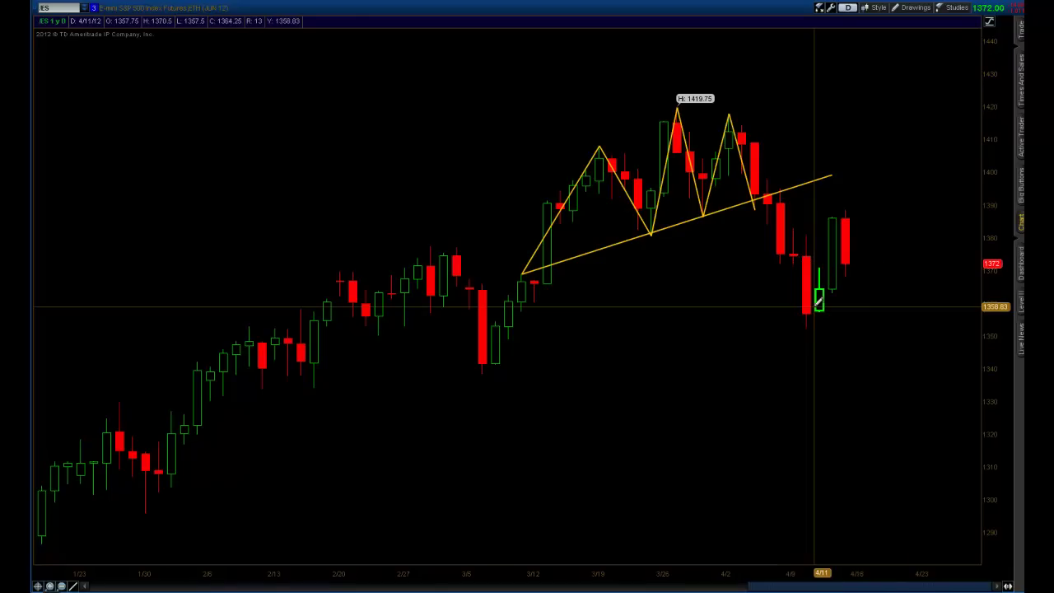
left_click(678, 105)
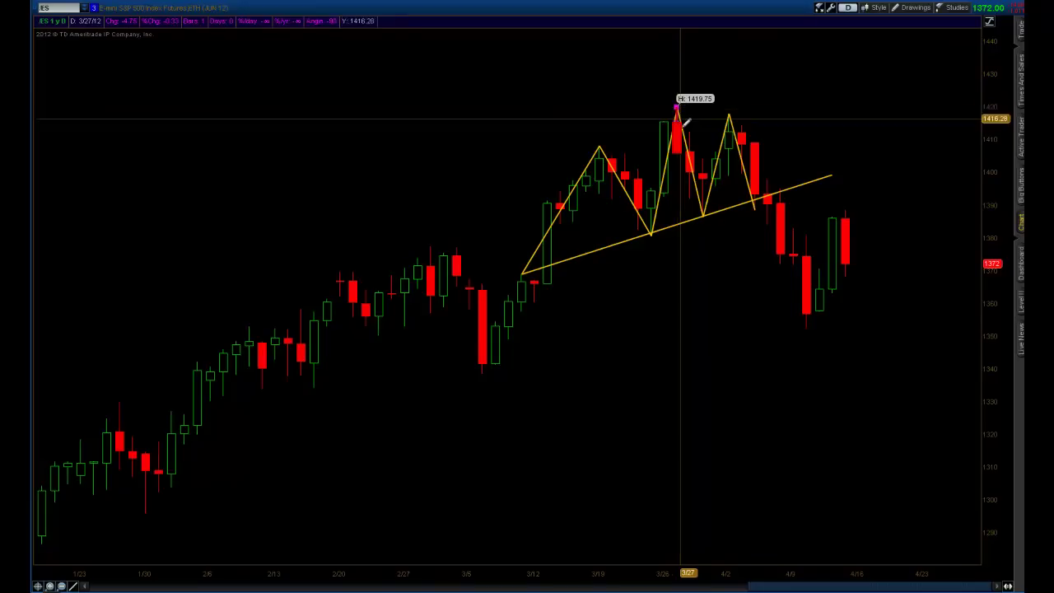
left_click(681, 215)
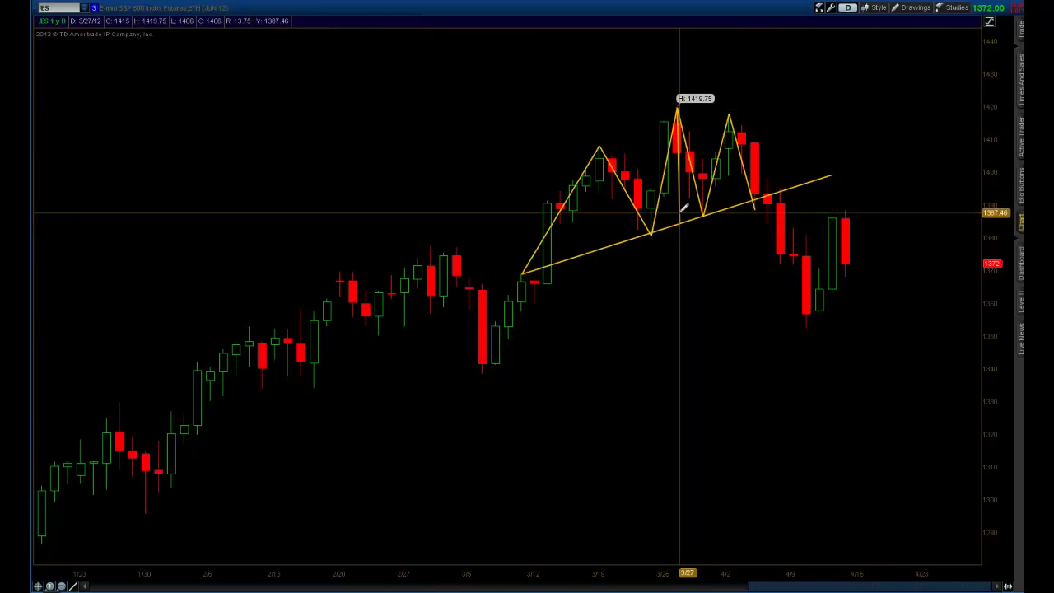
Step: Duplicate the head-height line and place the copy at the 4/5 neckline break, running from about 1392 down to about 1357
right_click(680, 216)
left_click(718, 237)
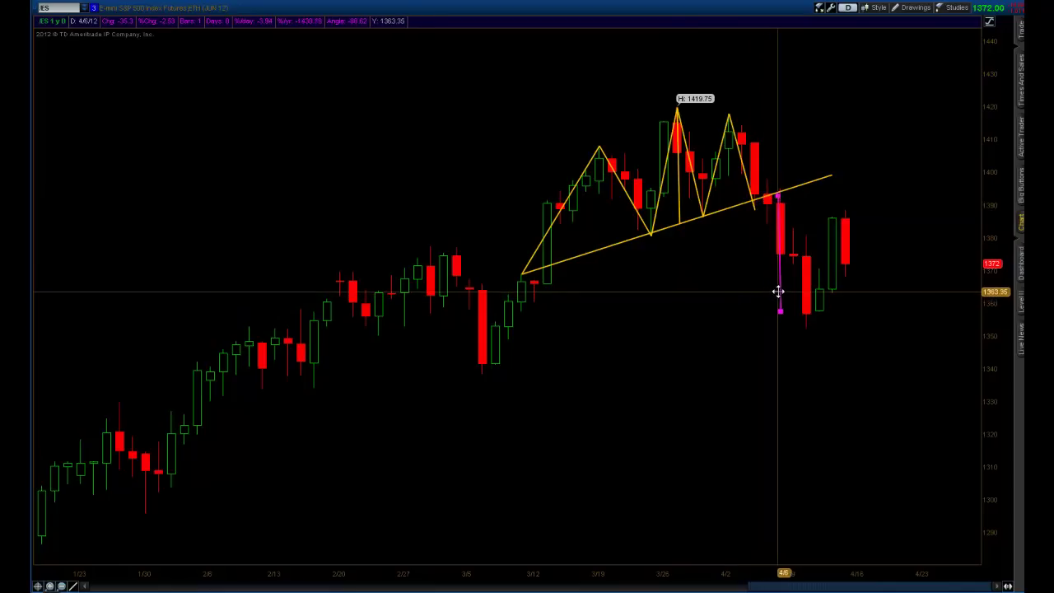
left_click(756, 363)
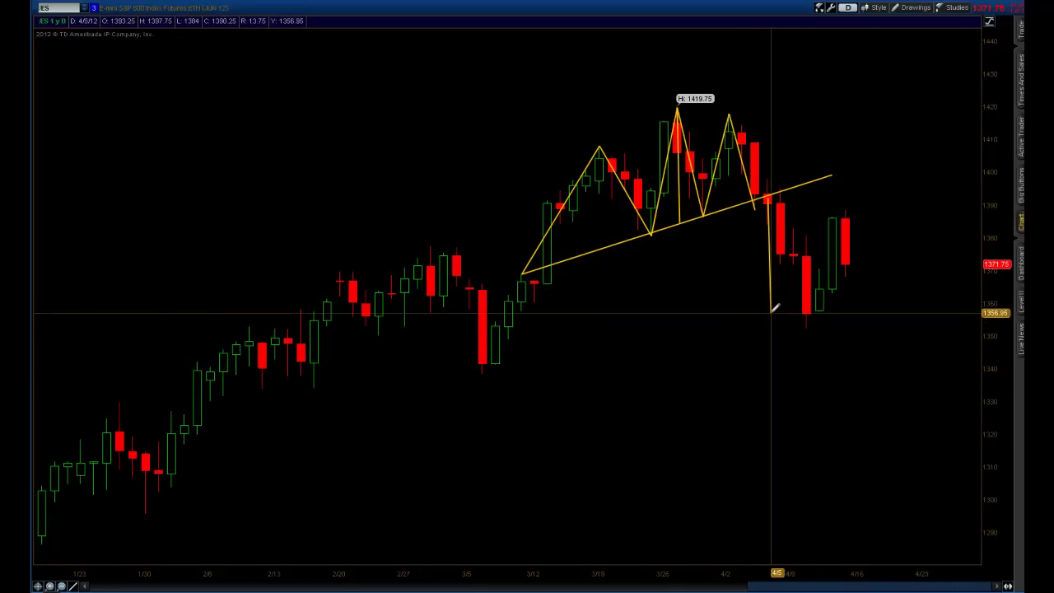
mouse_move(774, 308)
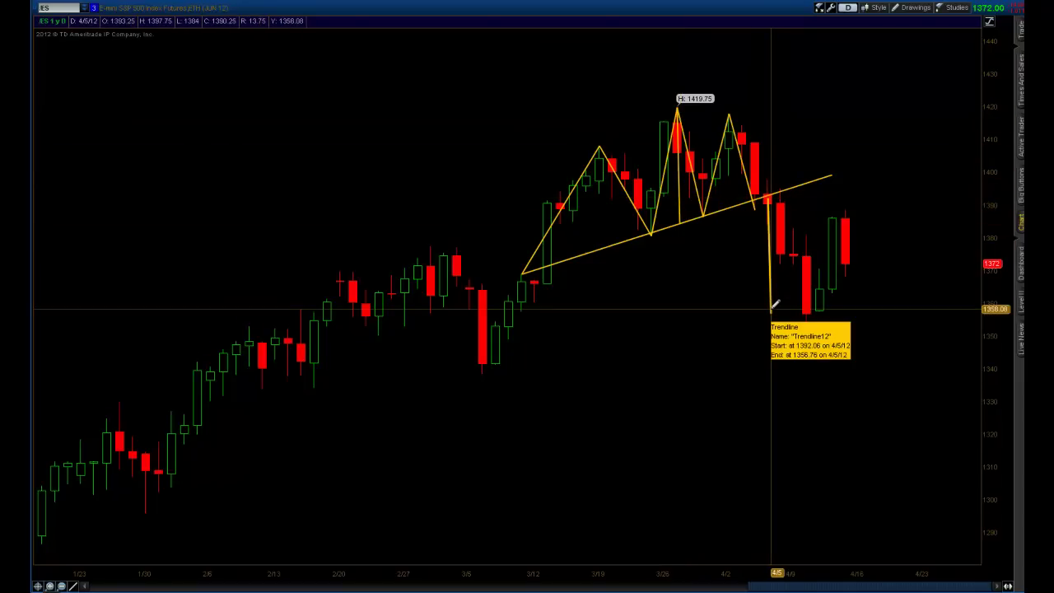
left_click_drag(774, 307, 773, 309)
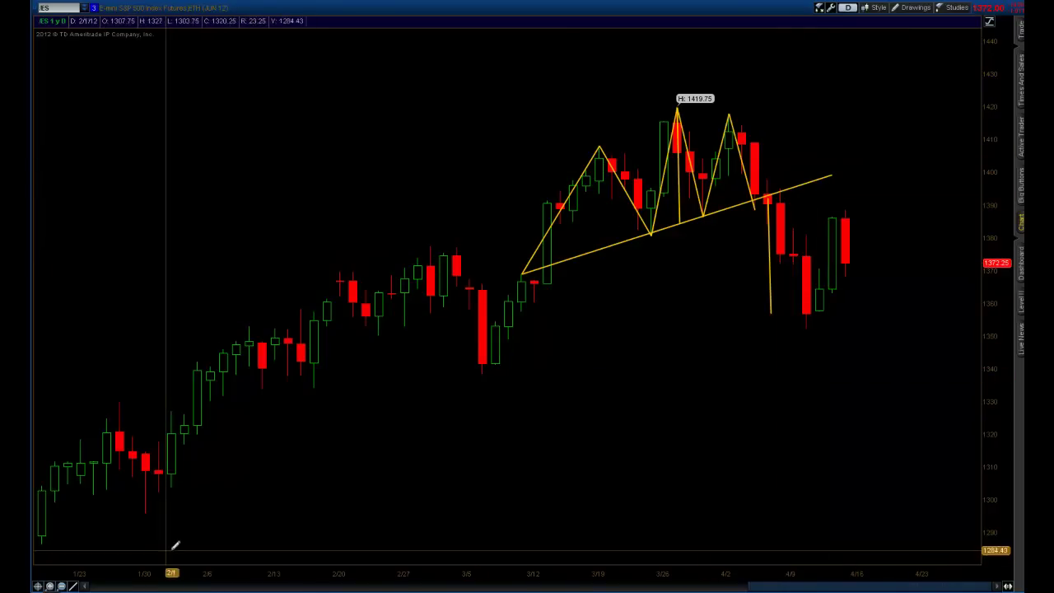
Step: Draw Fibonacci Retracements on the ES chart from the 4/2 high at 1417.75 to the April low at 1352.5
left_click(72, 586)
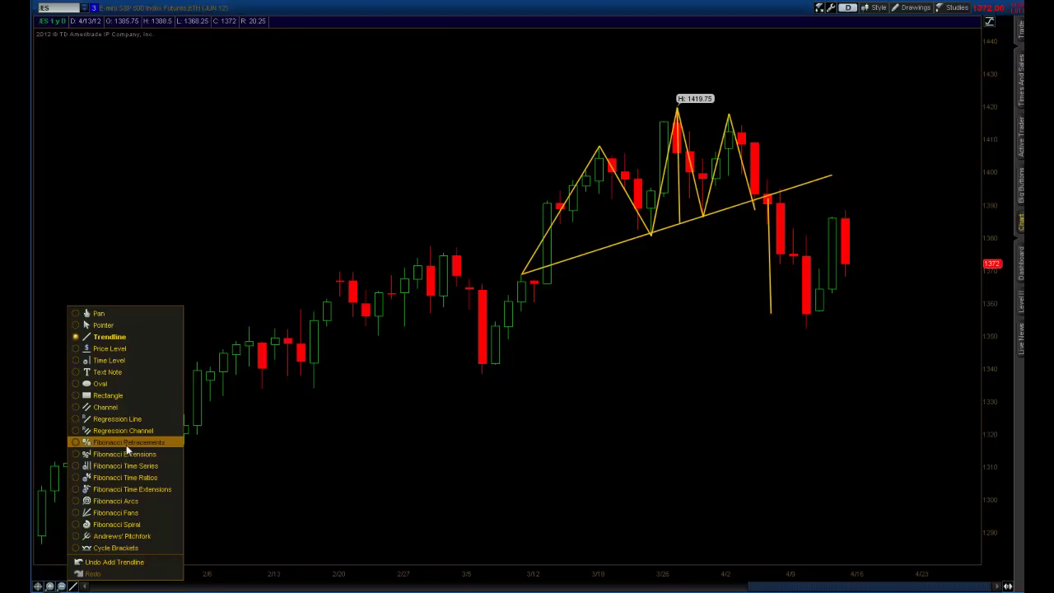
left_click(128, 444)
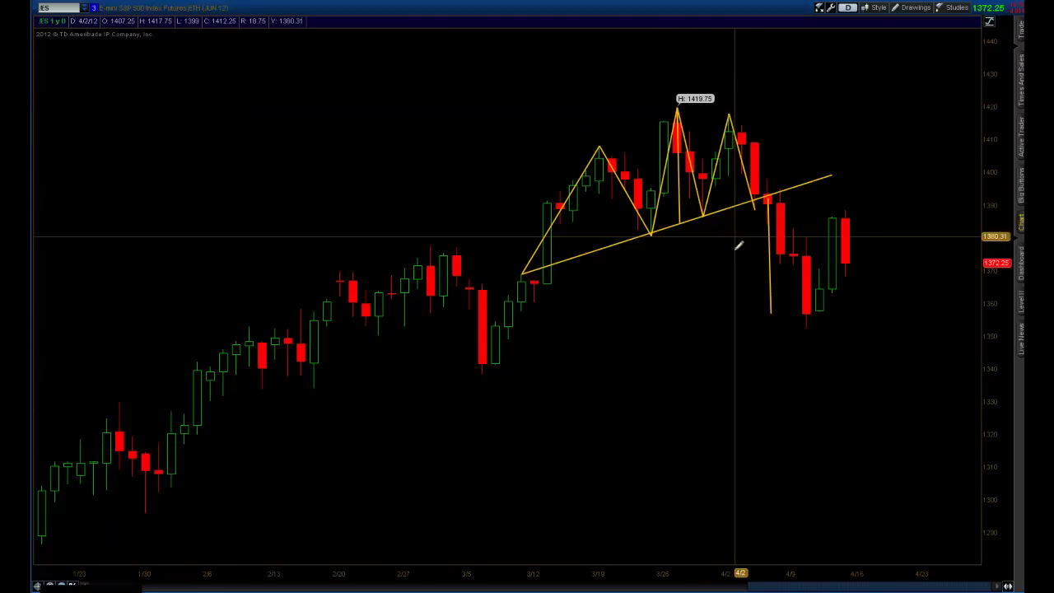
left_click(729, 112)
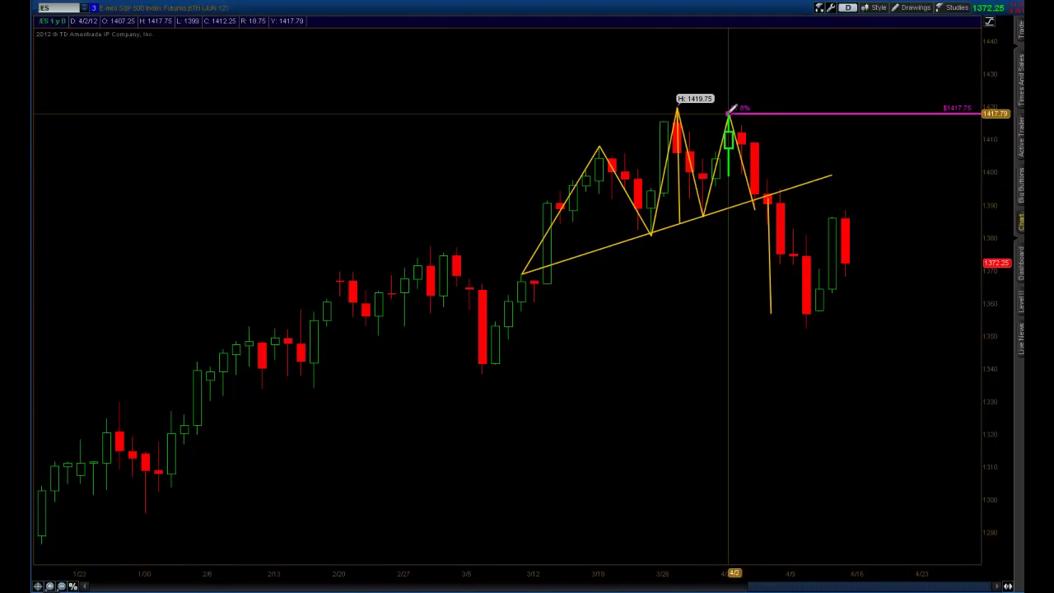
left_click(804, 325)
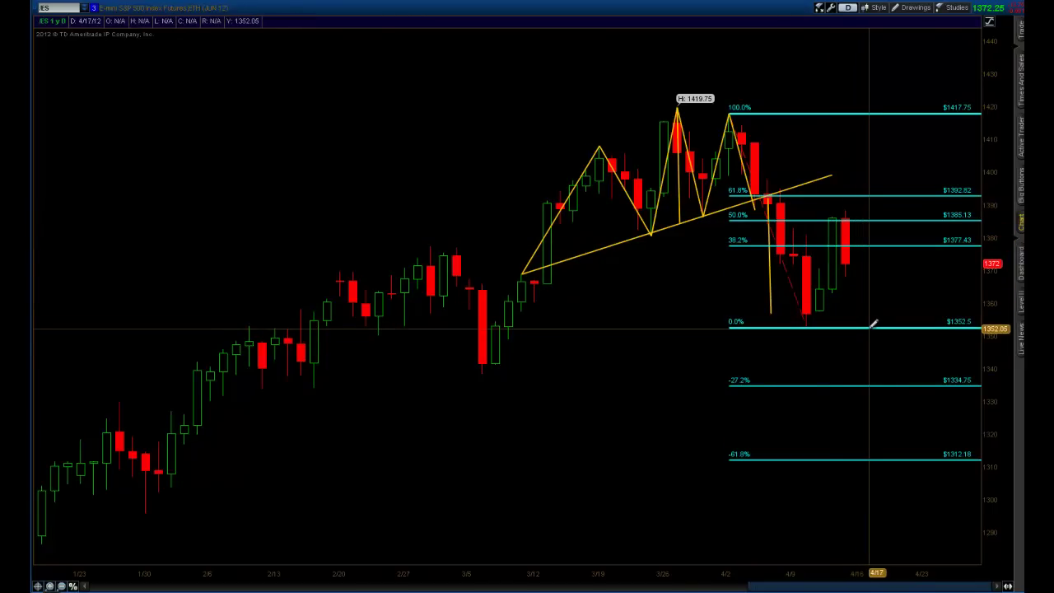
mouse_move(876, 323)
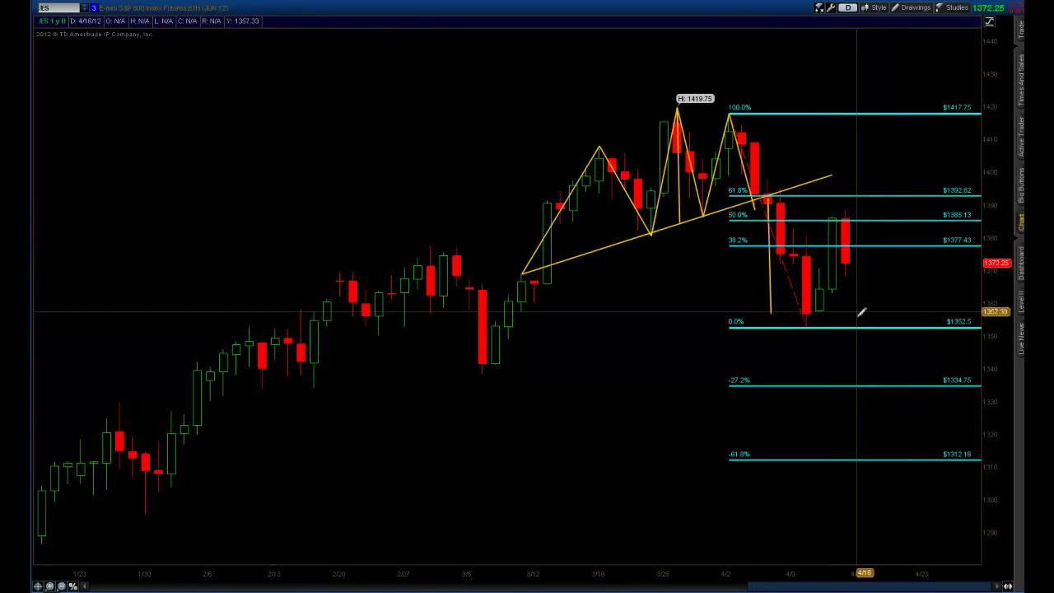
mouse_move(875, 383)
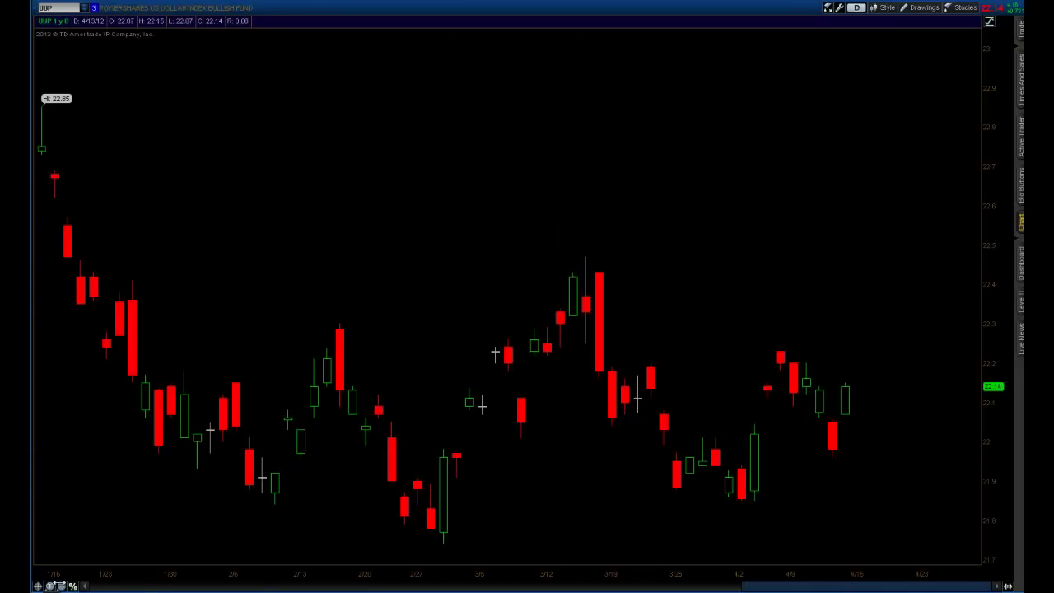
Step: Load the ATR_Bands studies set on the UUP chart
left_click(61, 585)
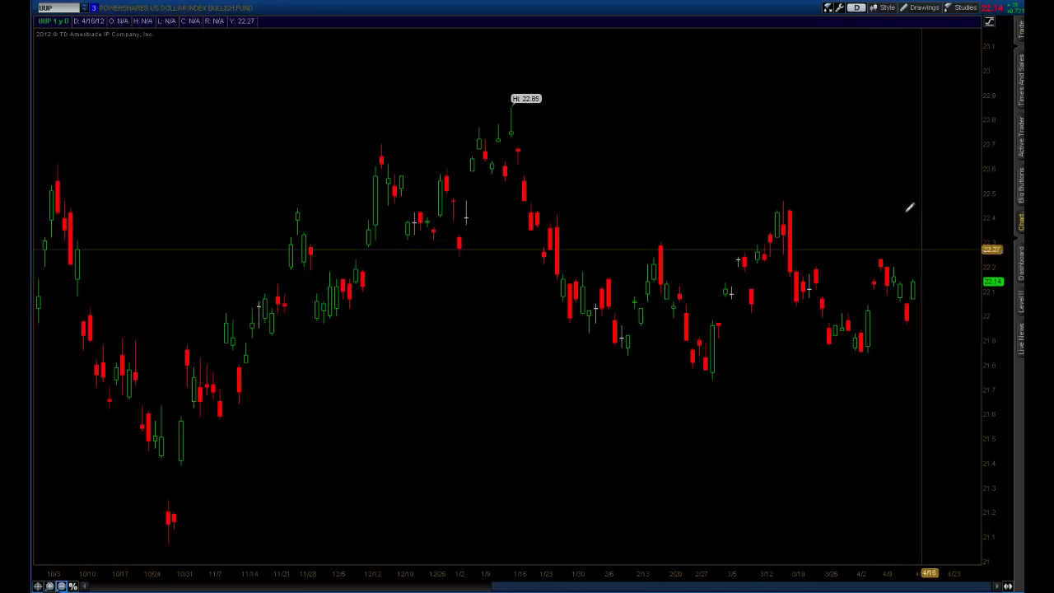
left_click(968, 9)
mouse_move(975, 96)
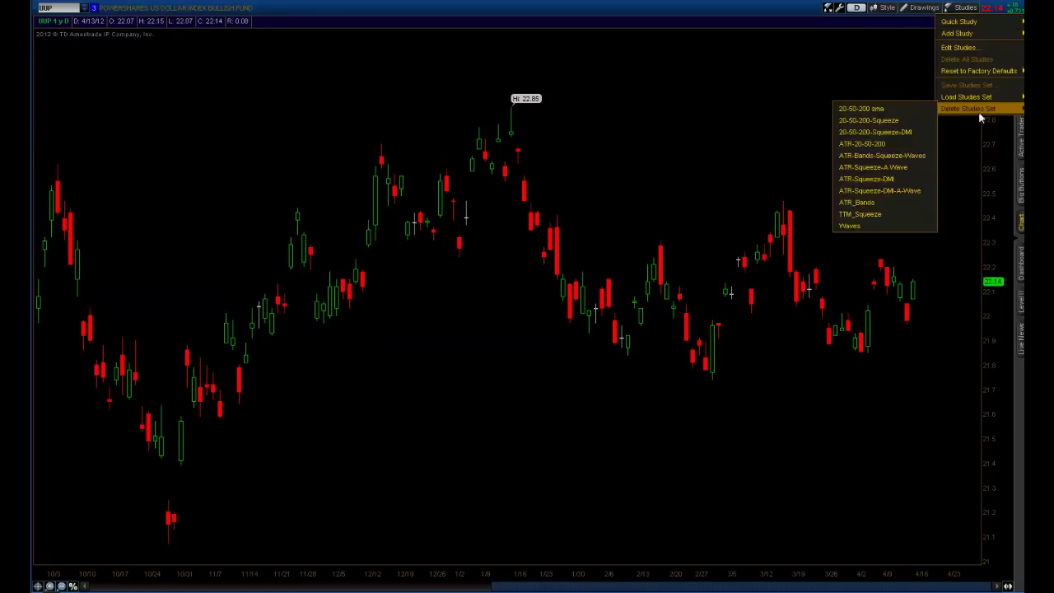
left_click(872, 191)
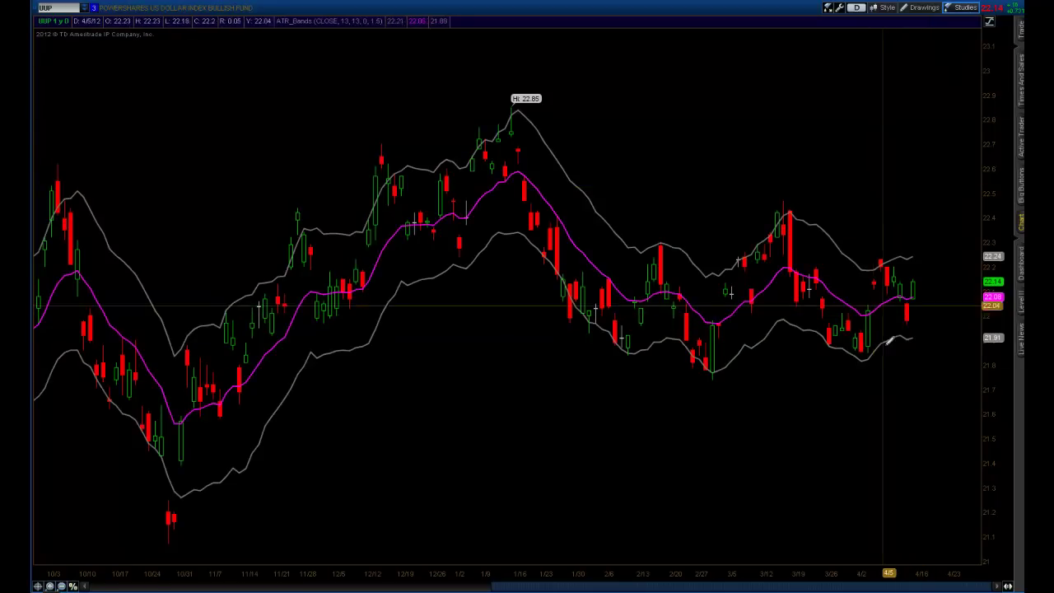
Step: Draw Fibonacci Retracements on the UUP chart from the 4/3 low at 21.85 up to the April high at 22.23
scroll(650, 121, "up", 3)
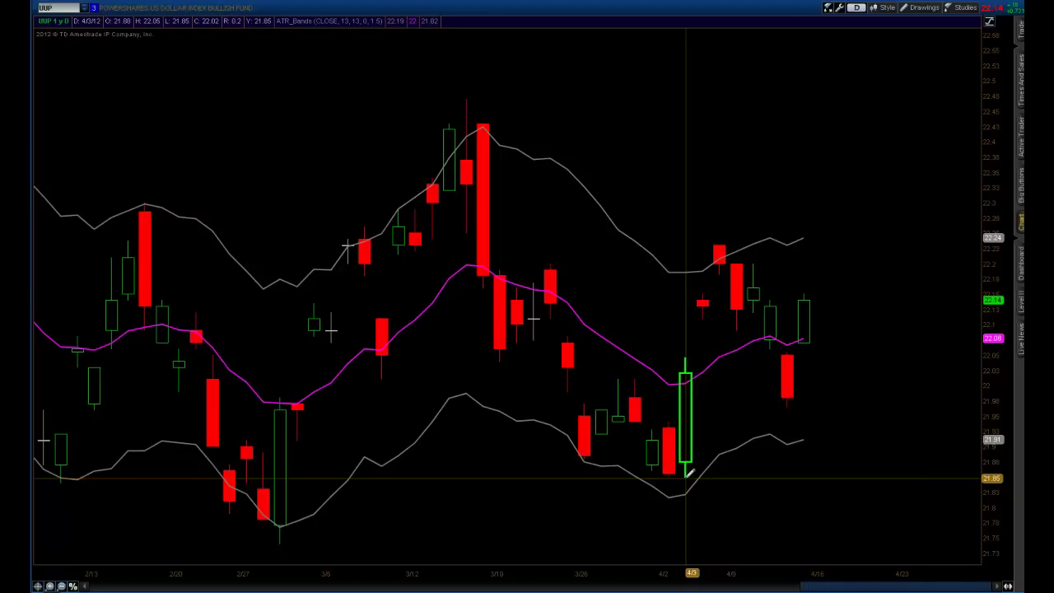
mouse_move(688, 473)
left_mouse_down()
mouse_move(711, 431)
mouse_move(692, 203)
mouse_move(726, 233)
left_mouse_up()
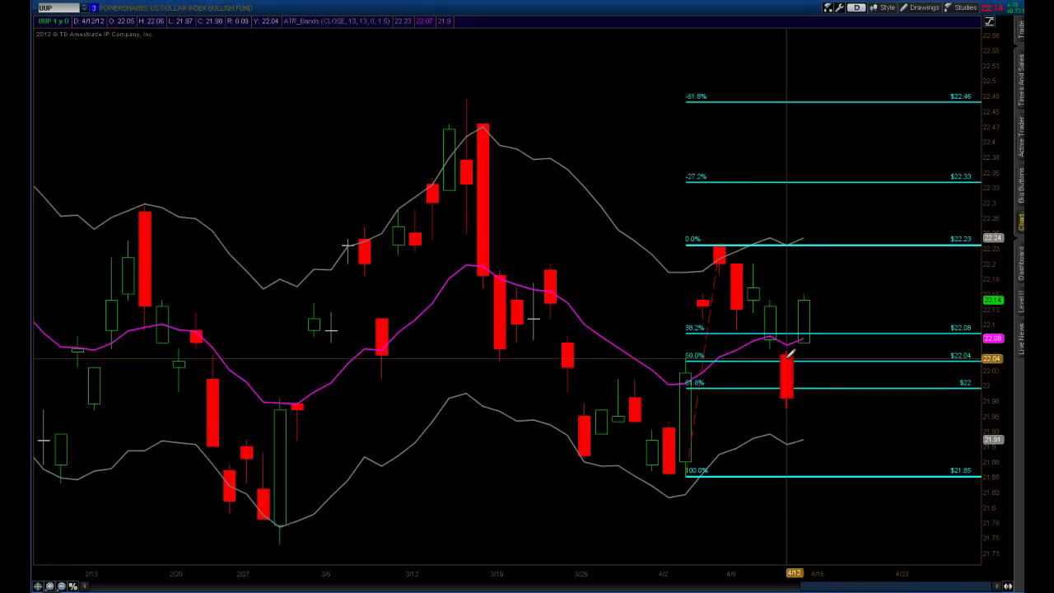
mouse_move(788, 353)
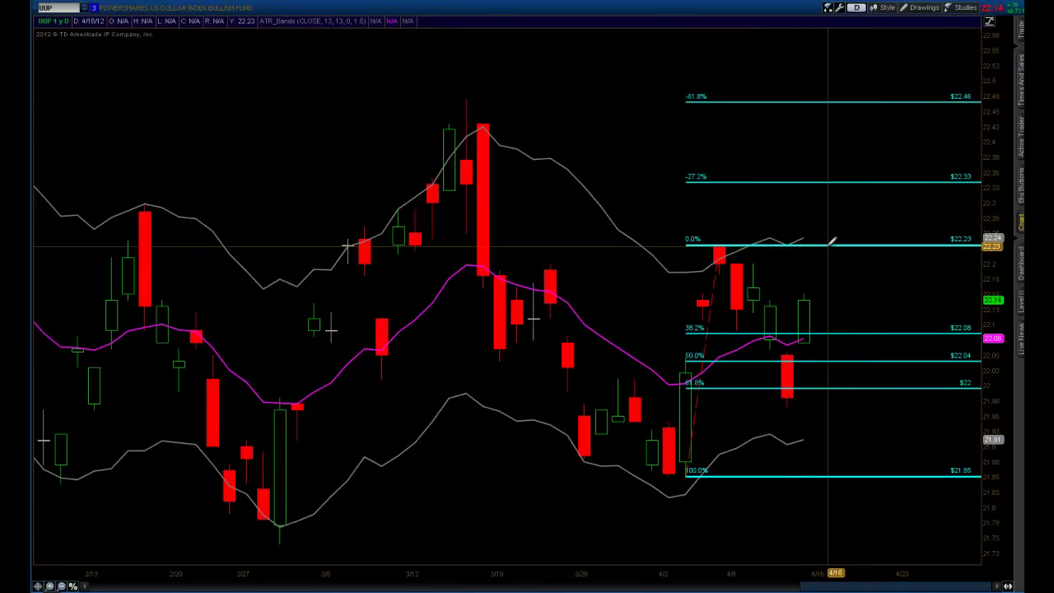
mouse_move(831, 242)
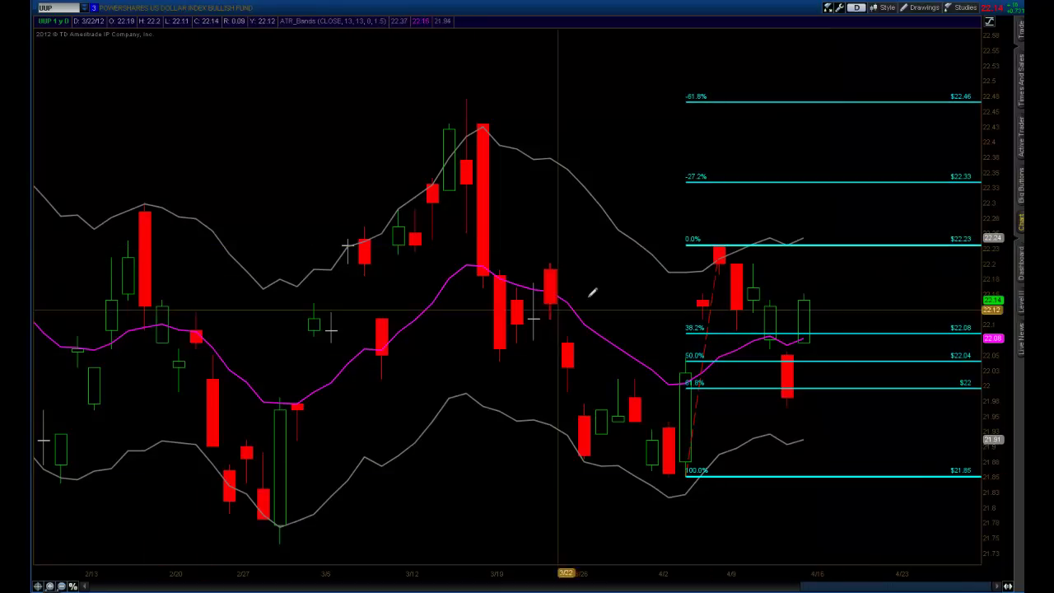
Step: Delete all studies from the UUP chart and load the 20-50-200 sma studies set on the AET chart
left_click(962, 8)
left_click(957, 59)
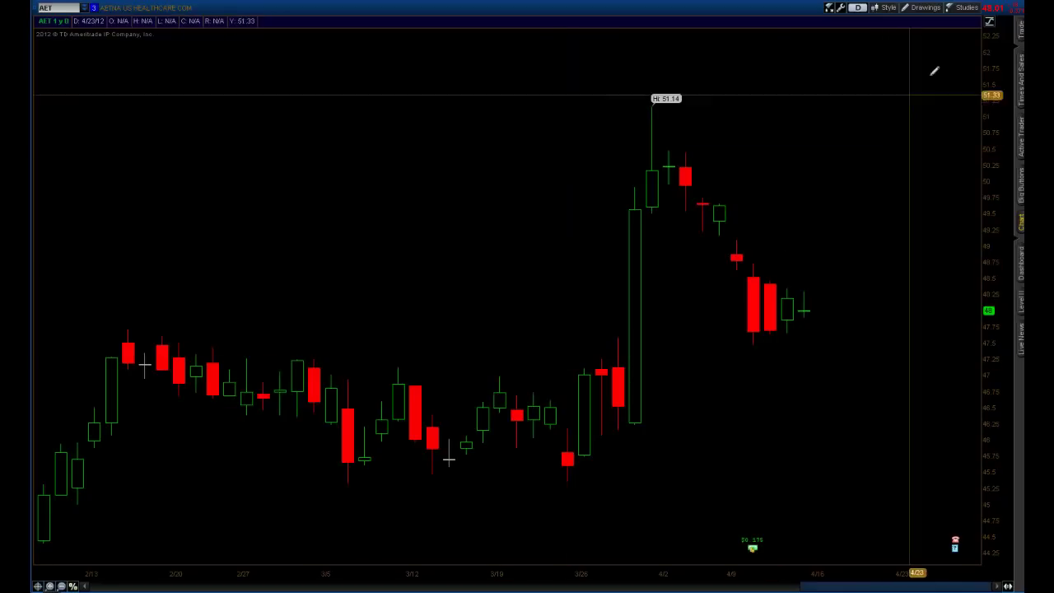
left_click(958, 10)
mouse_move(953, 97)
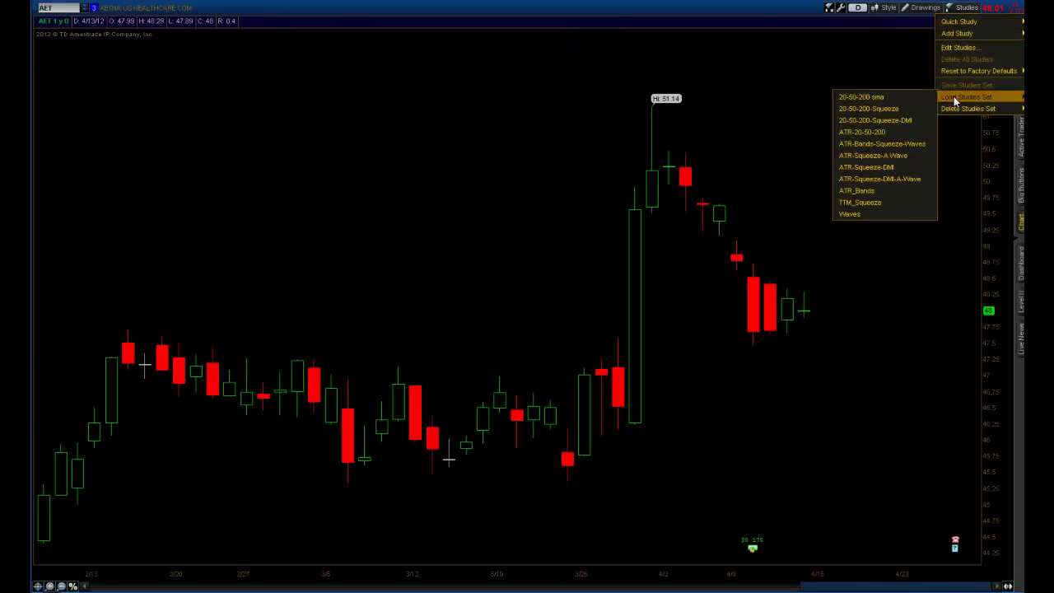
left_click(904, 99)
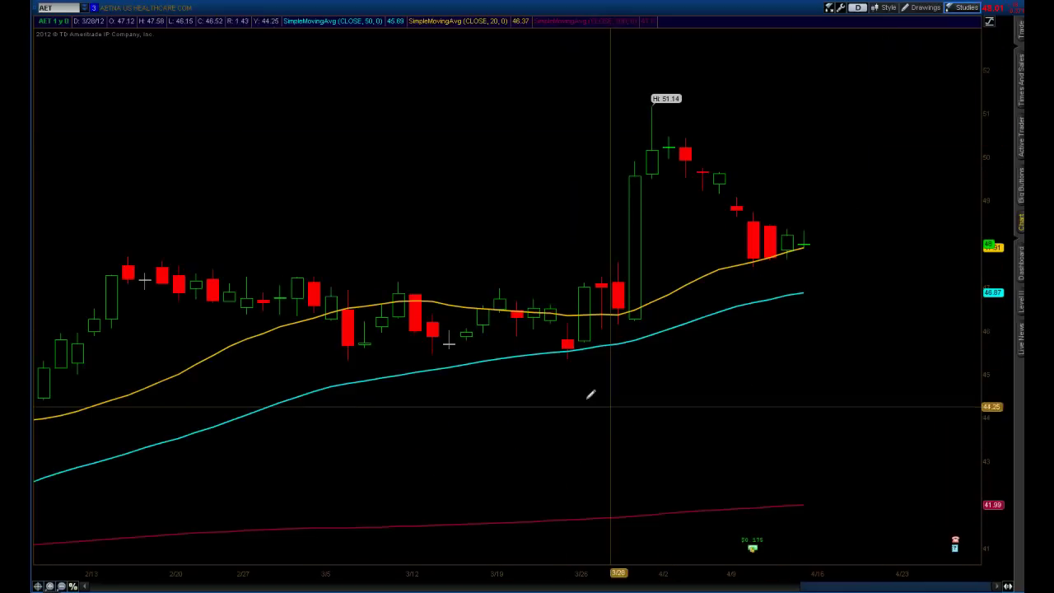
Step: Draw Fibonacci Retracements on the AET chart from the 3/23 low at 45.35 up to the 51.14 high
left_click(62, 586)
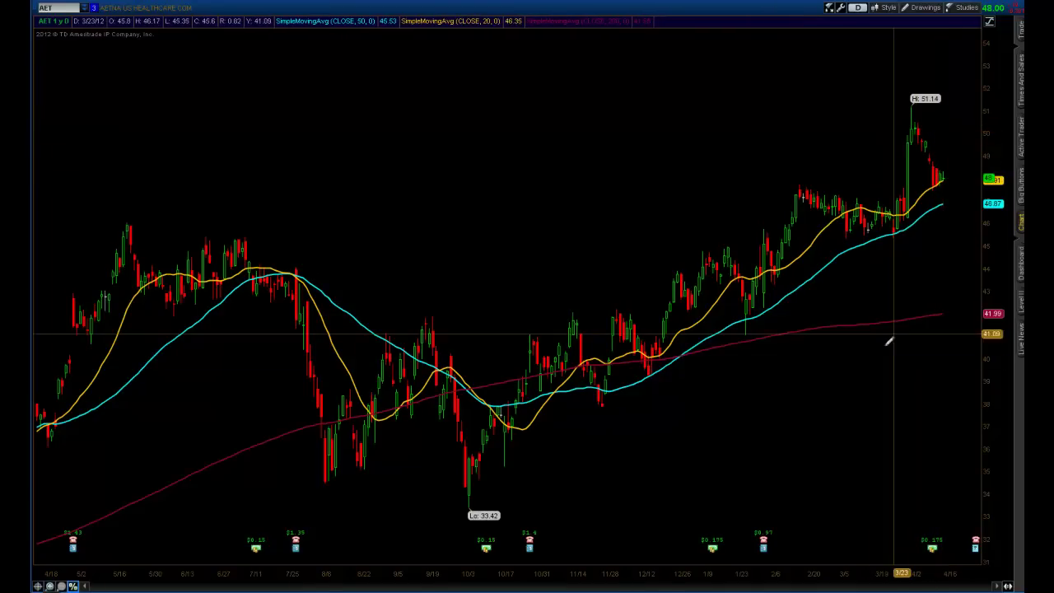
scroll(676, 428, "up", 3)
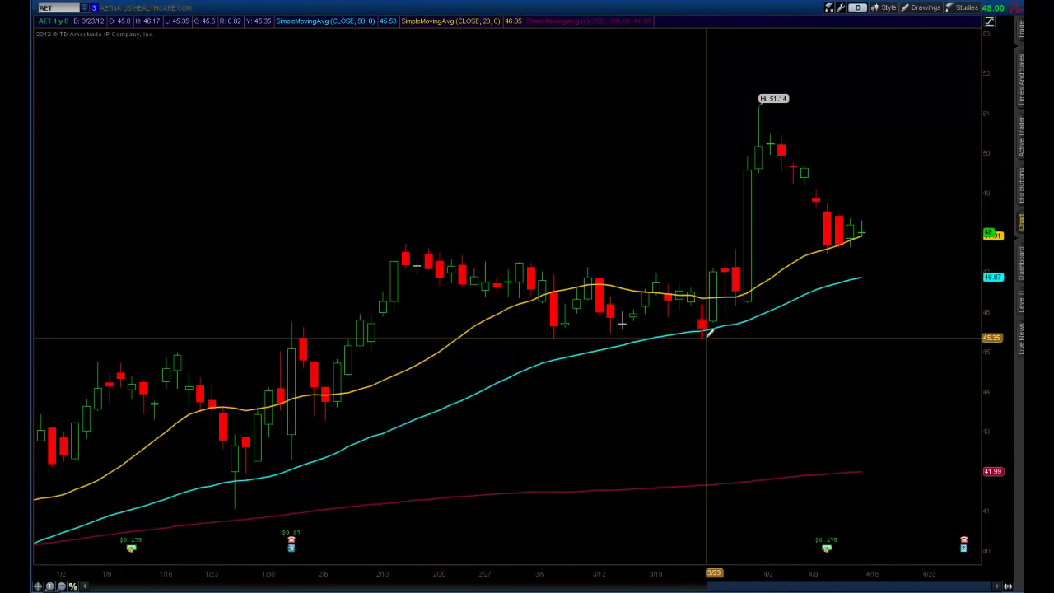
left_click_drag(703, 334, 774, 147)
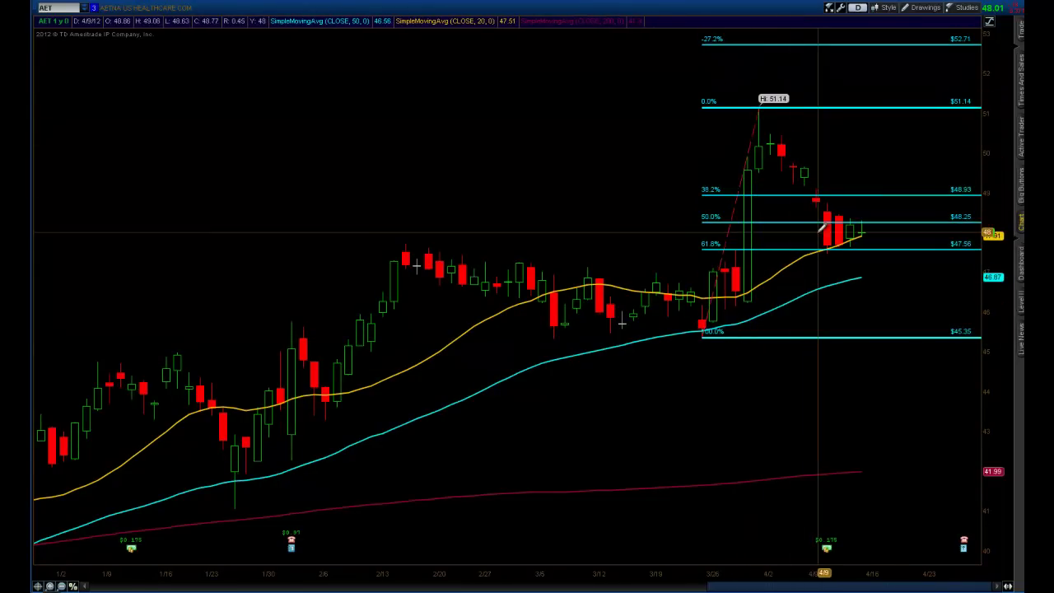
mouse_move(823, 244)
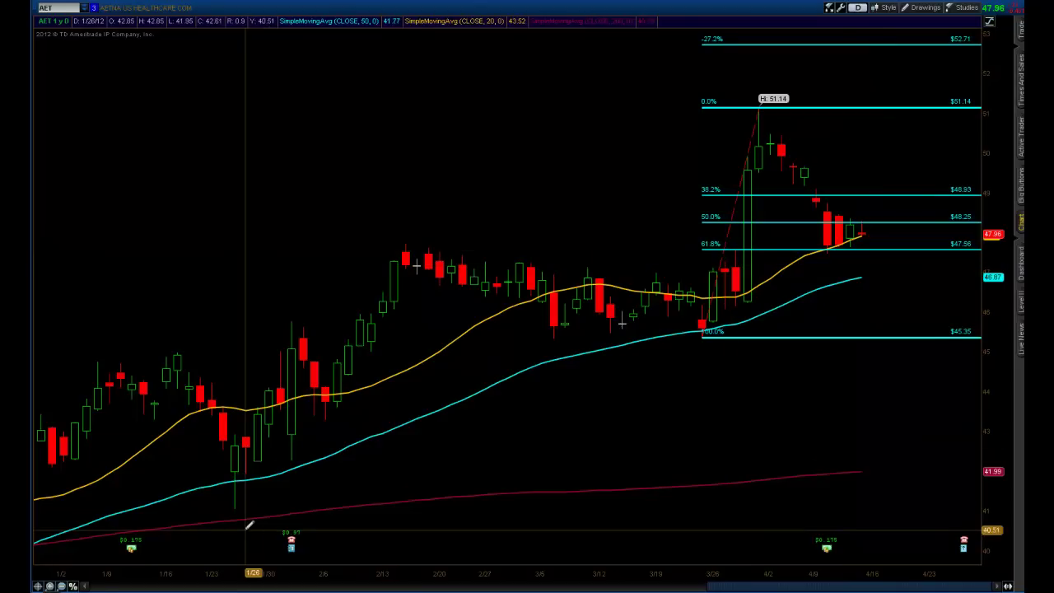
Step: Place a Price Level on the AET chart at the mid-February swing high
left_click(72, 586)
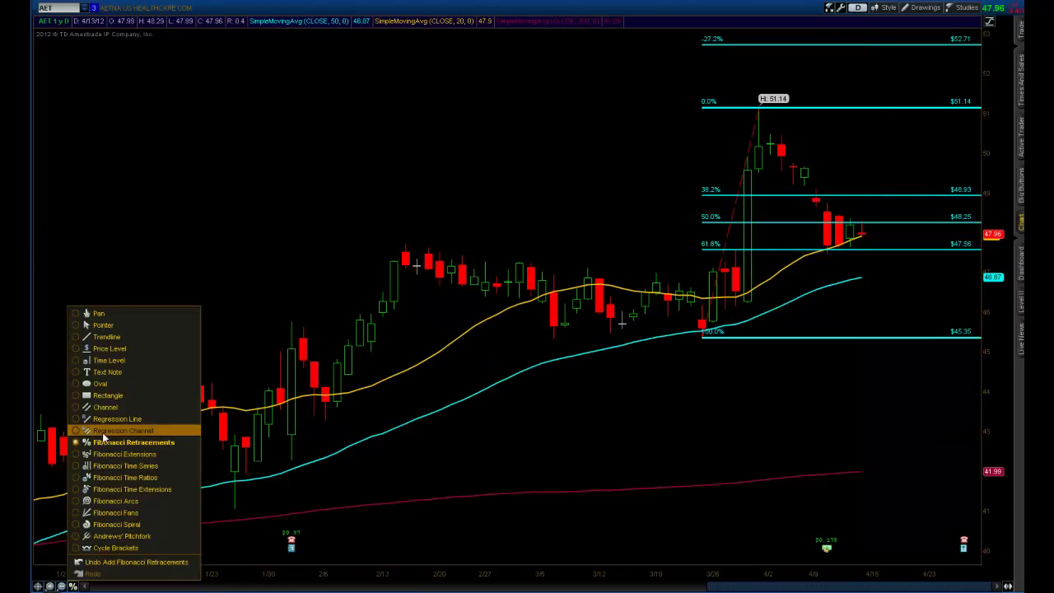
left_click(103, 362)
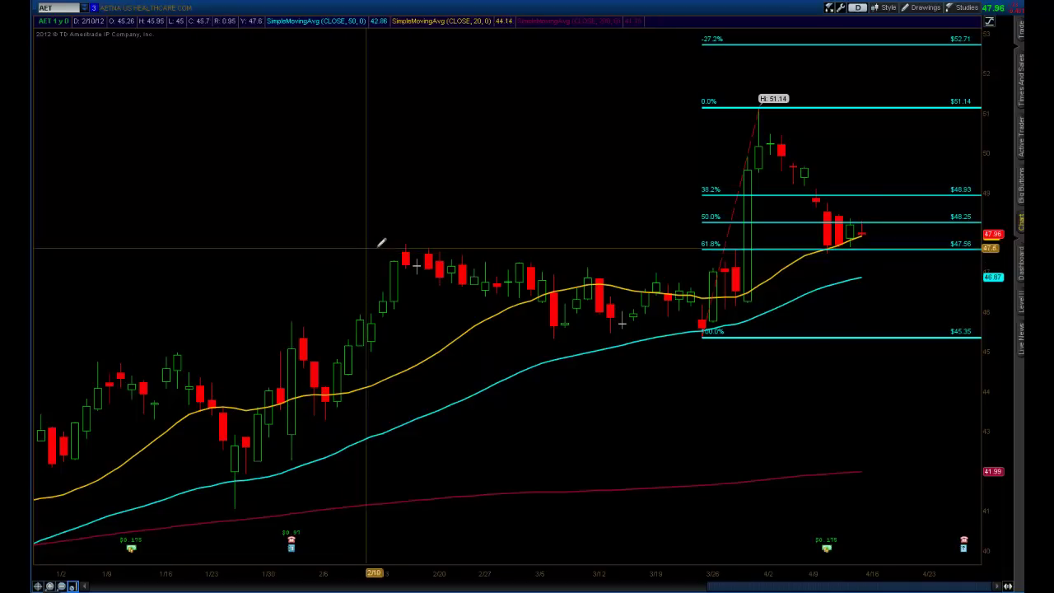
left_click(72, 585)
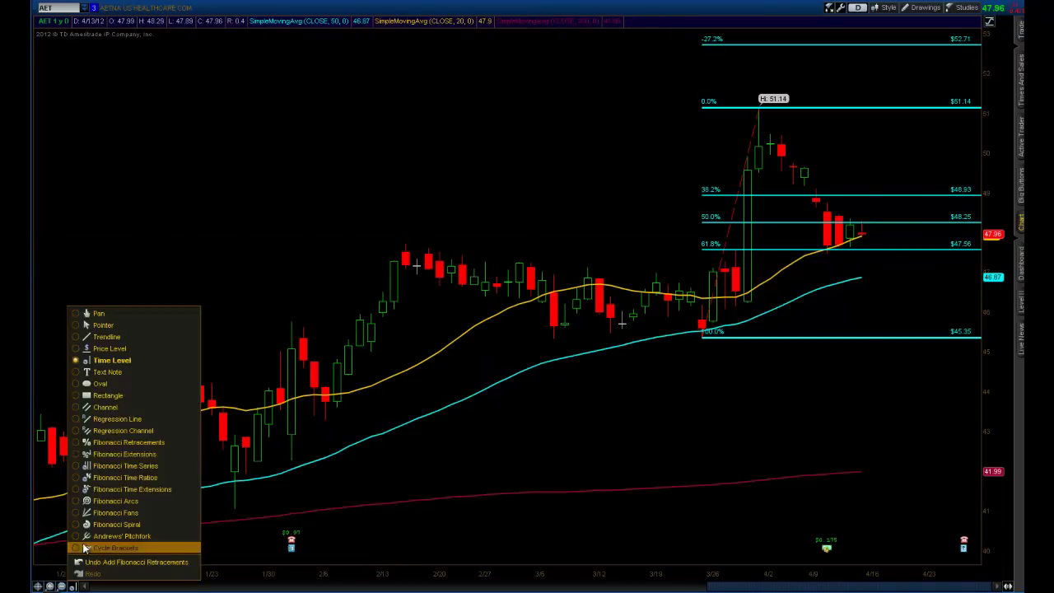
left_click(94, 348)
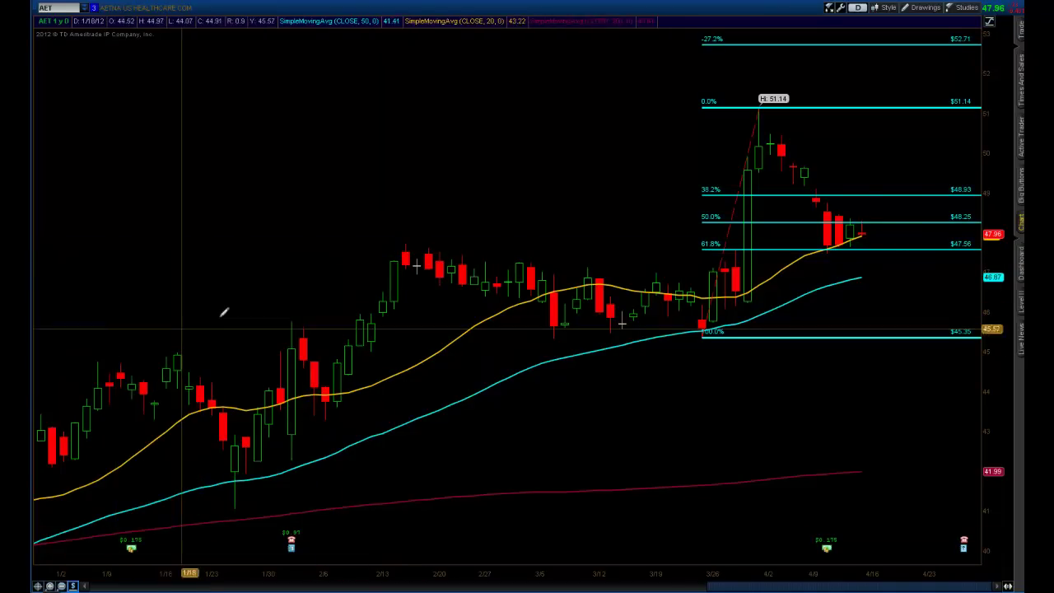
left_click(405, 243)
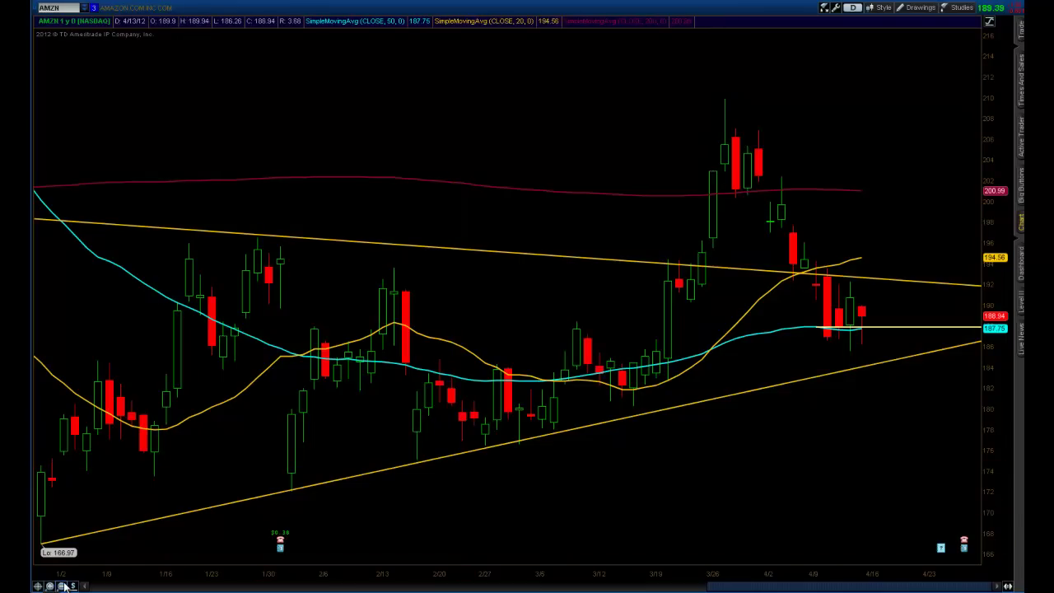
Step: Examine AMZN's recent candles against the two converging trendlines, the price level and the moving averages
left_click(62, 585)
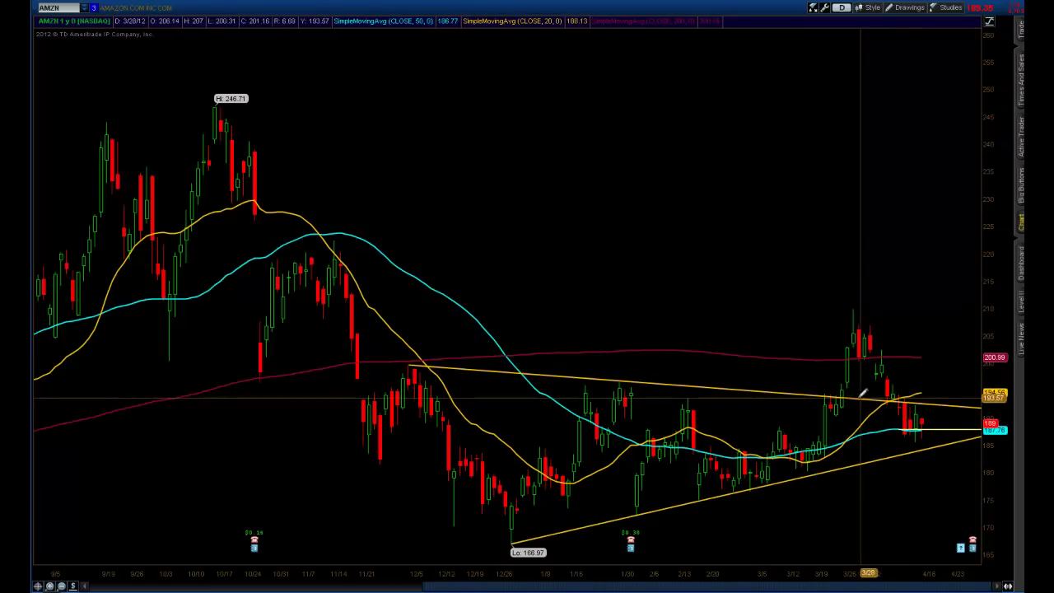
scroll(349, 211, "up", 3)
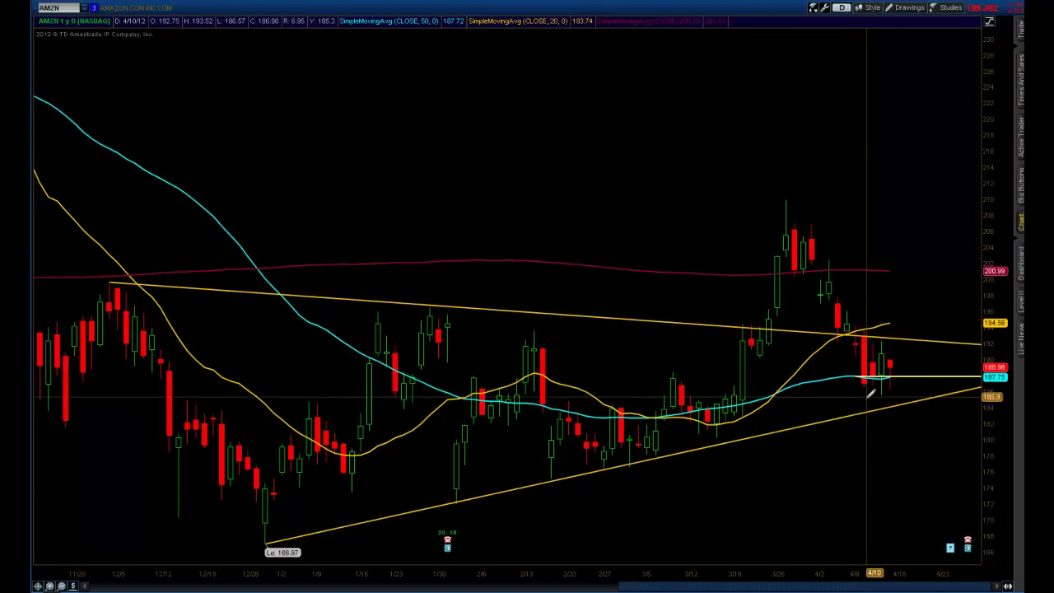
Step: Delete all drawings from the ORCL chart
mouse_move(873, 409)
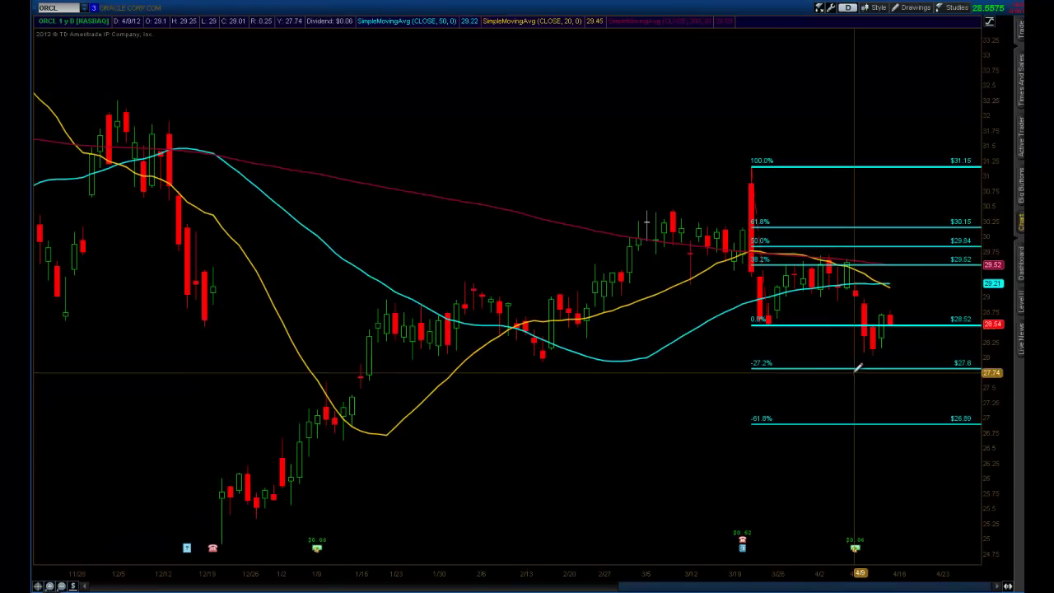
right_click(855, 363)
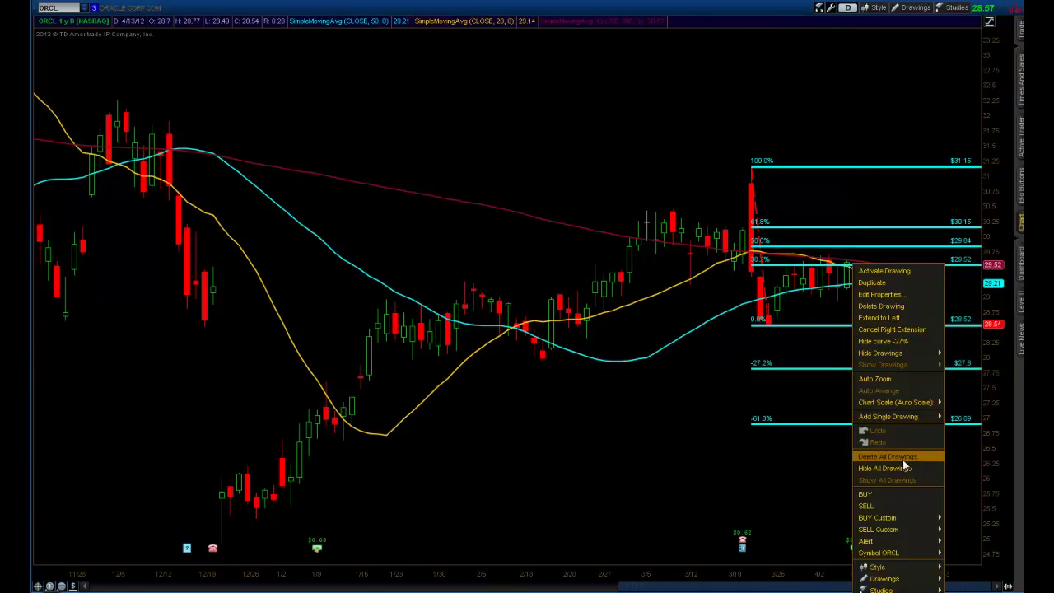
left_click(891, 313)
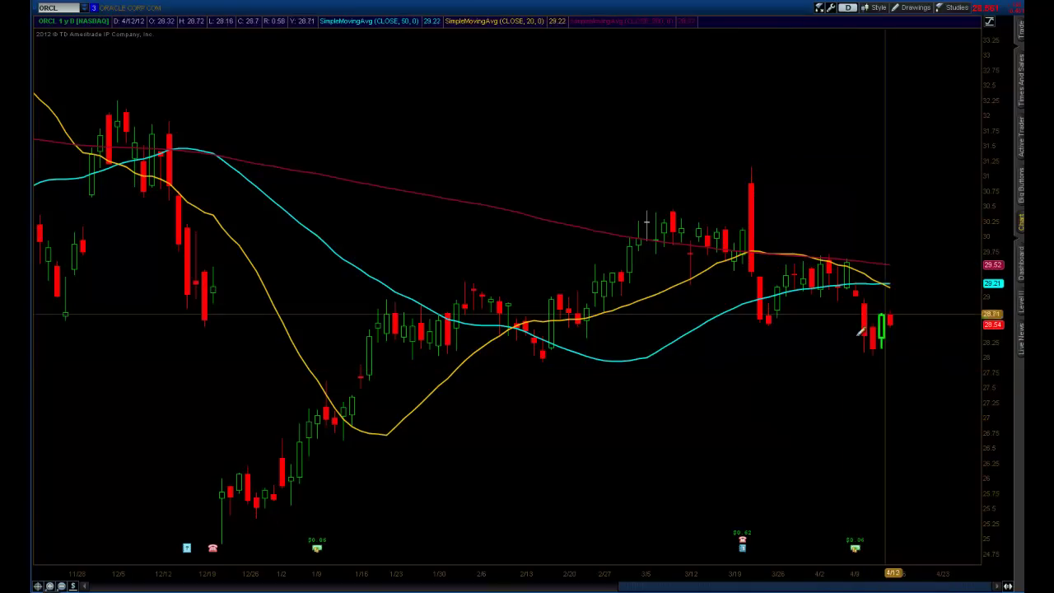
scroll(560, 430, "up", 3)
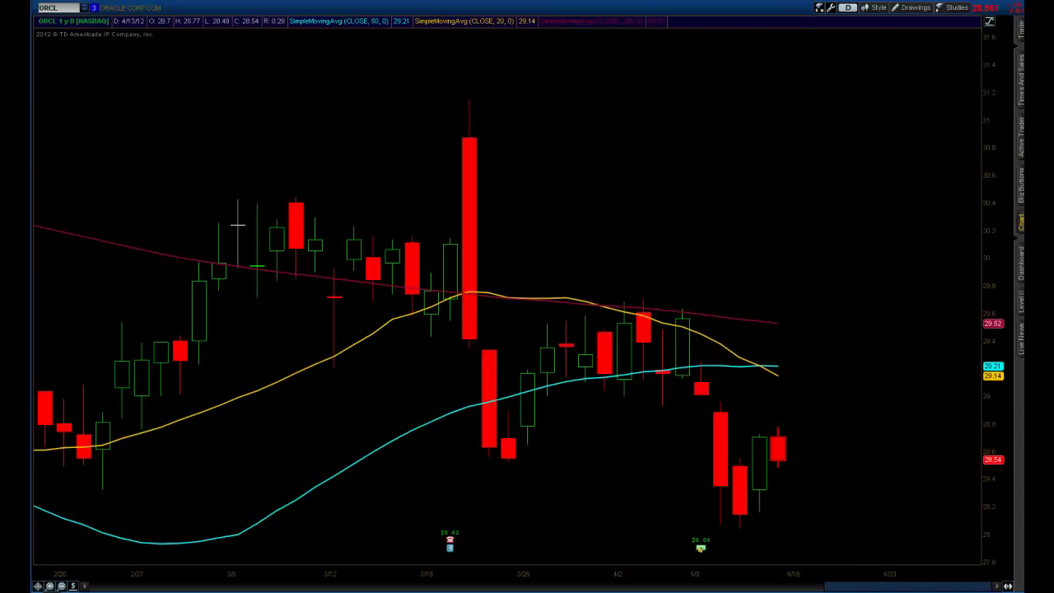
Step: Delete all studies from the ORCL chart, leaving only the candles
left_click(951, 10)
left_click(958, 58)
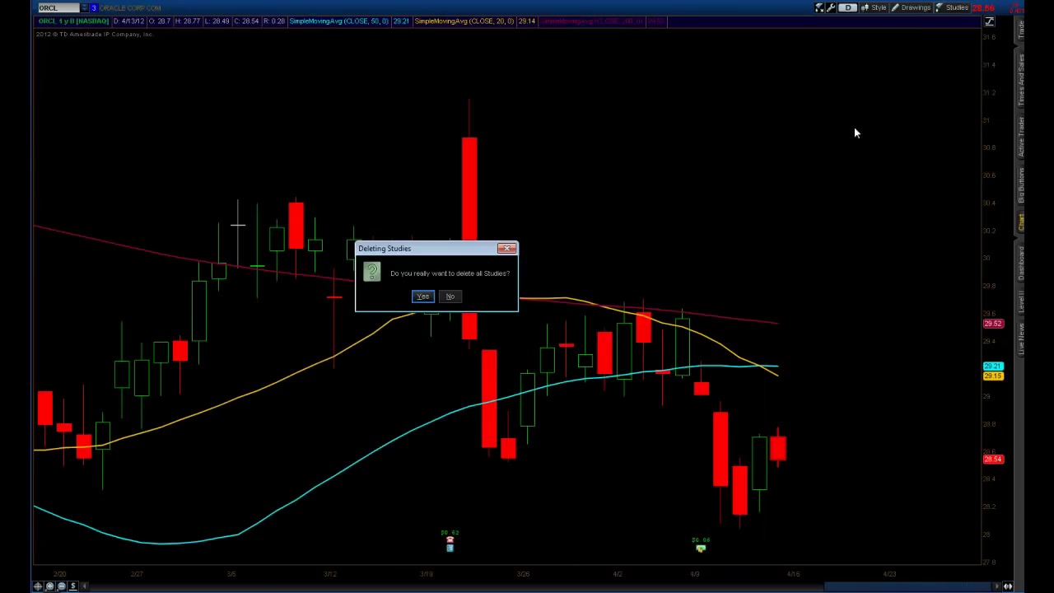
left_click(421, 299)
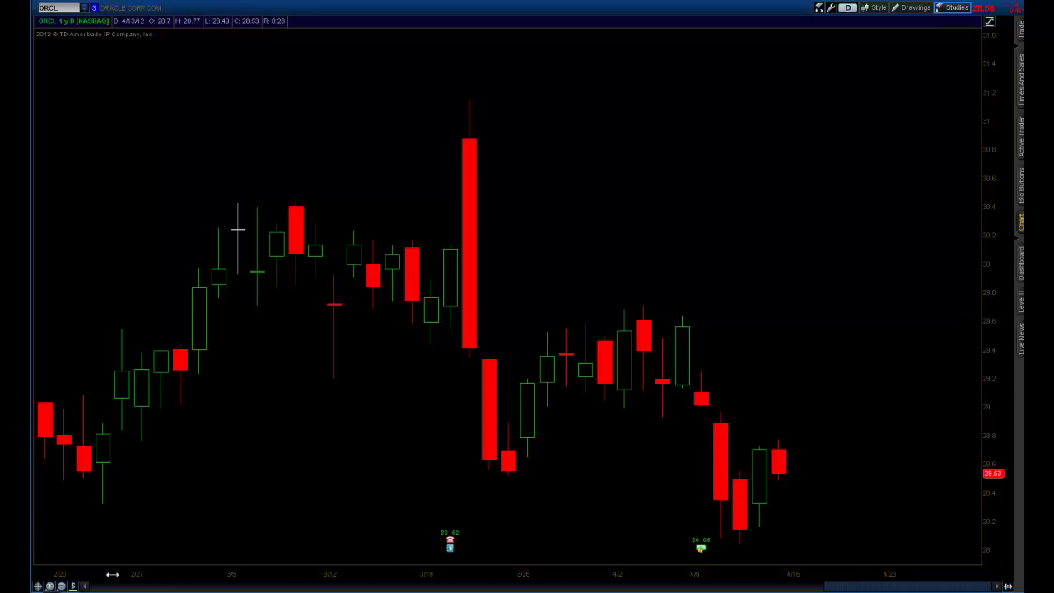
Step: Load the 20-50-200-Squeeze studies set on the ORCL chart
left_click(62, 586)
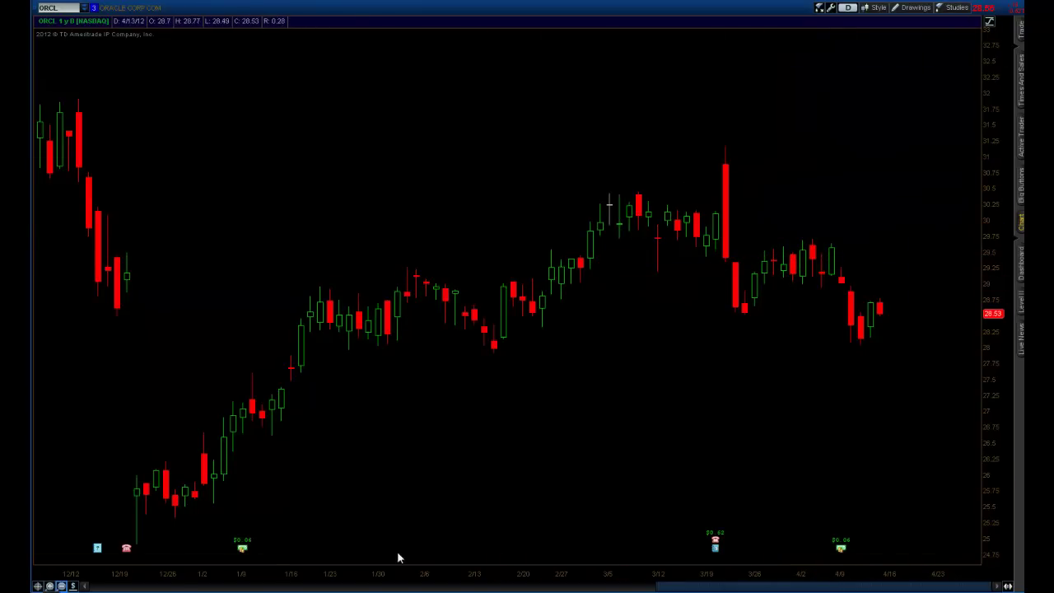
left_click(953, 8)
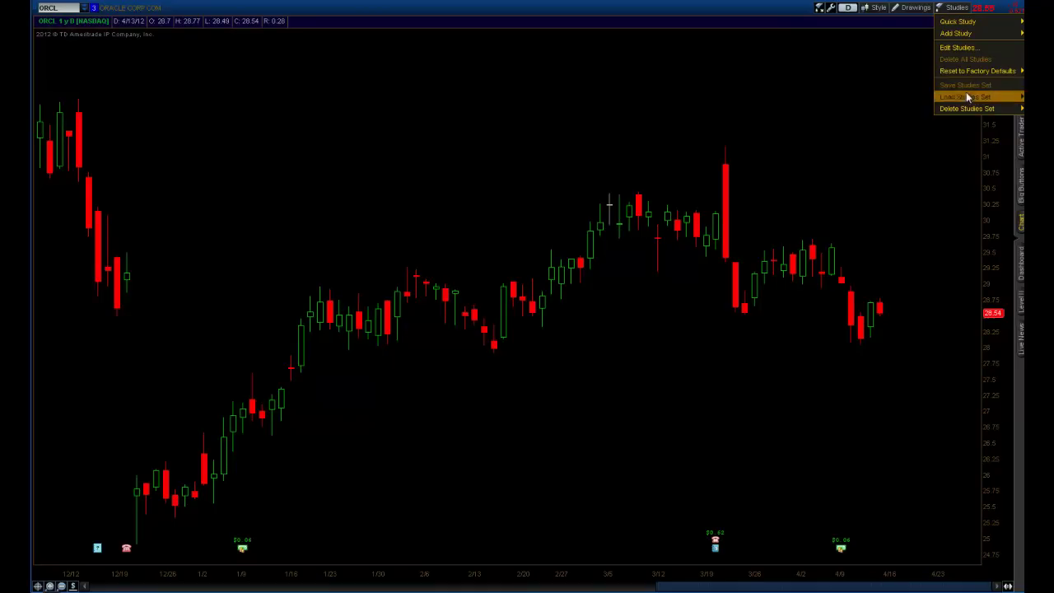
mouse_move(960, 99)
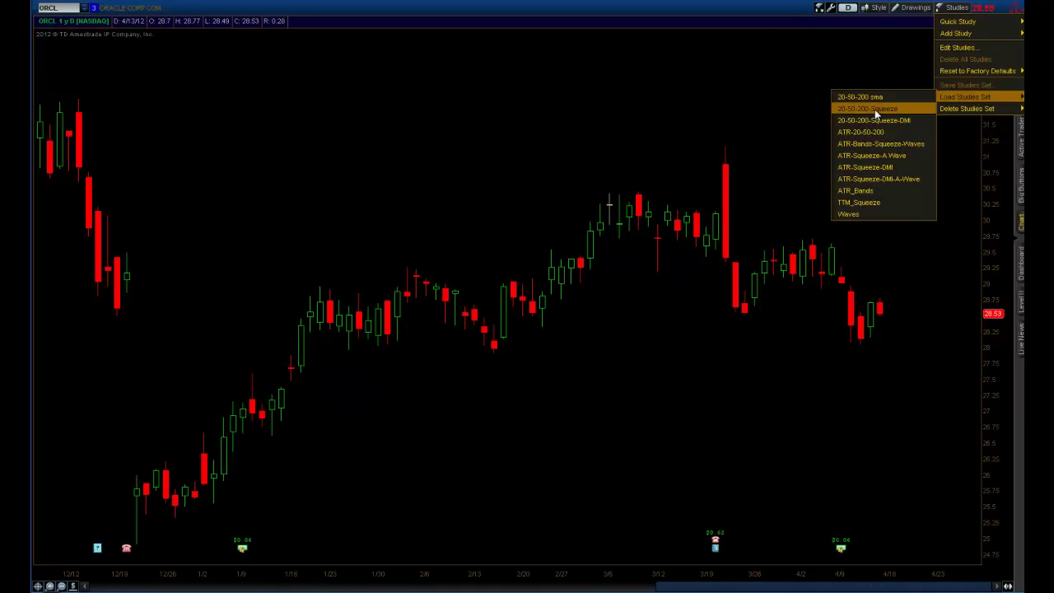
left_click(874, 109)
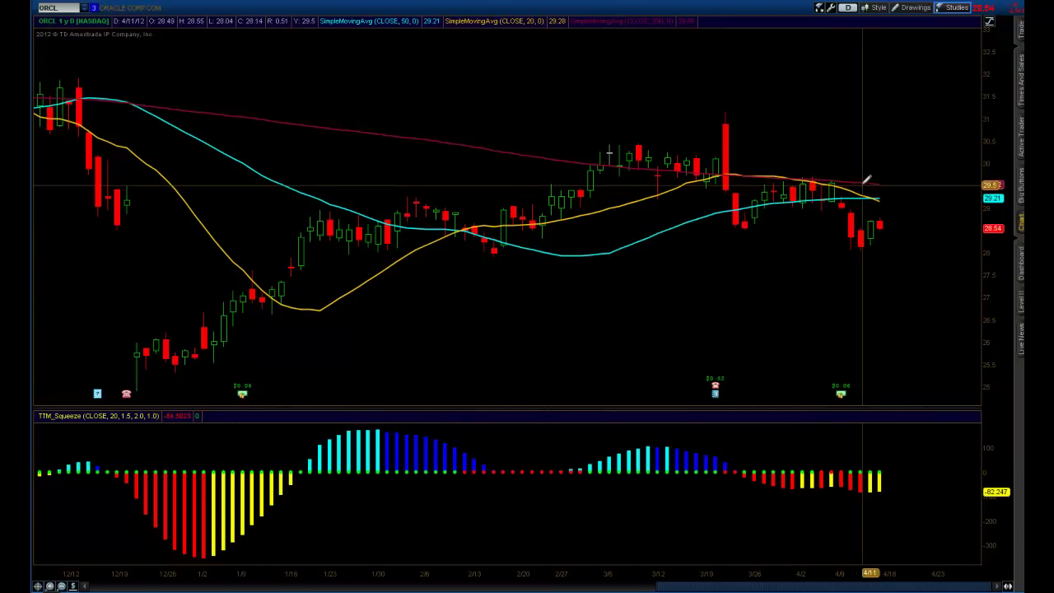
Step: Draw Fibonacci Retracements on the ORCL chart from the March spike high at 31.15 down to the swing low at 28.55
left_click_drag(571, 272, 958, 306)
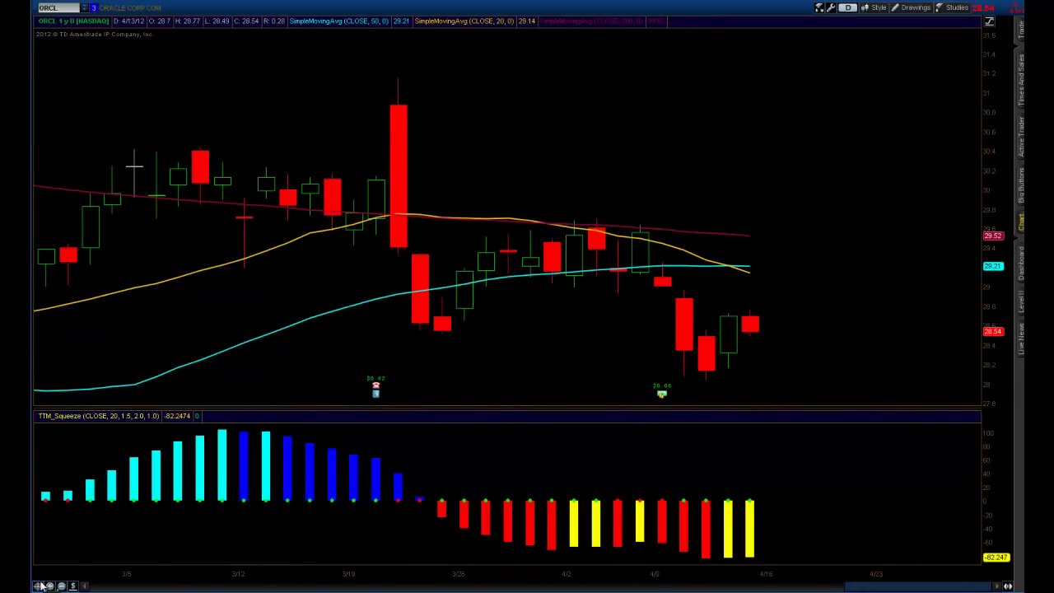
left_click(73, 586)
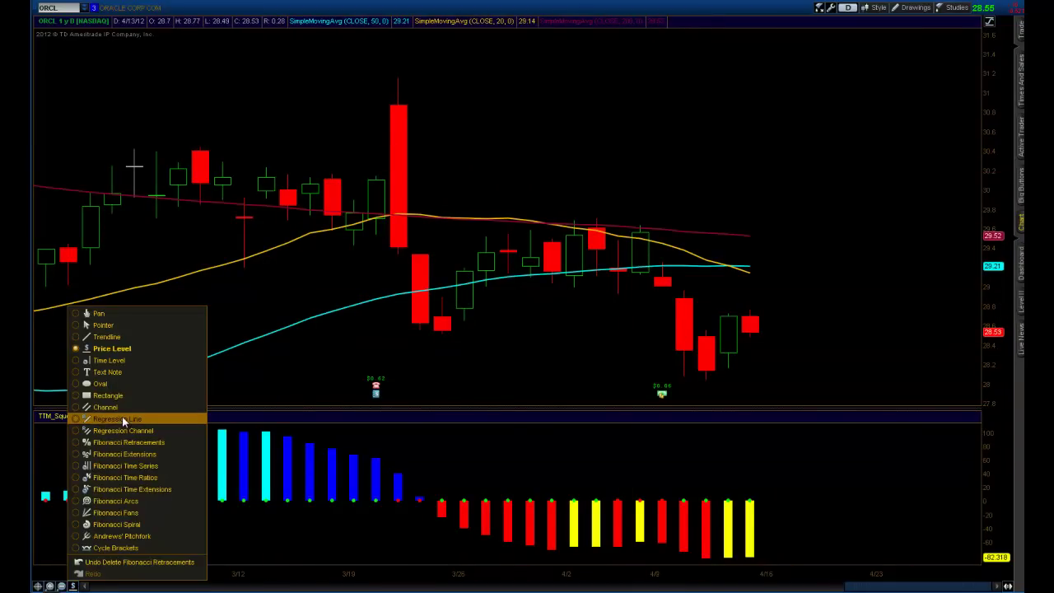
left_click(125, 442)
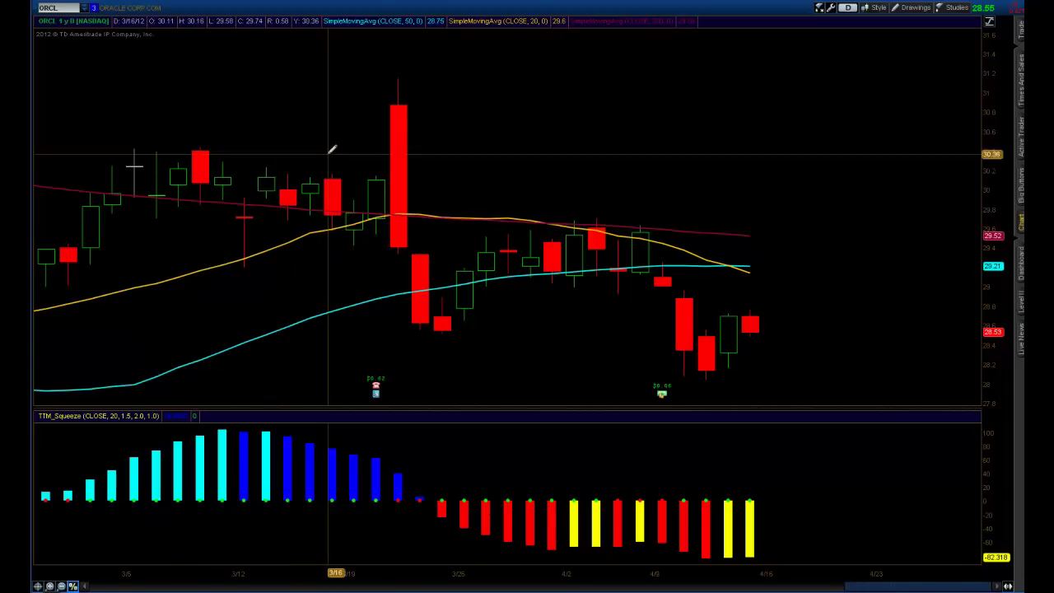
left_click_drag(401, 73, 440, 326)
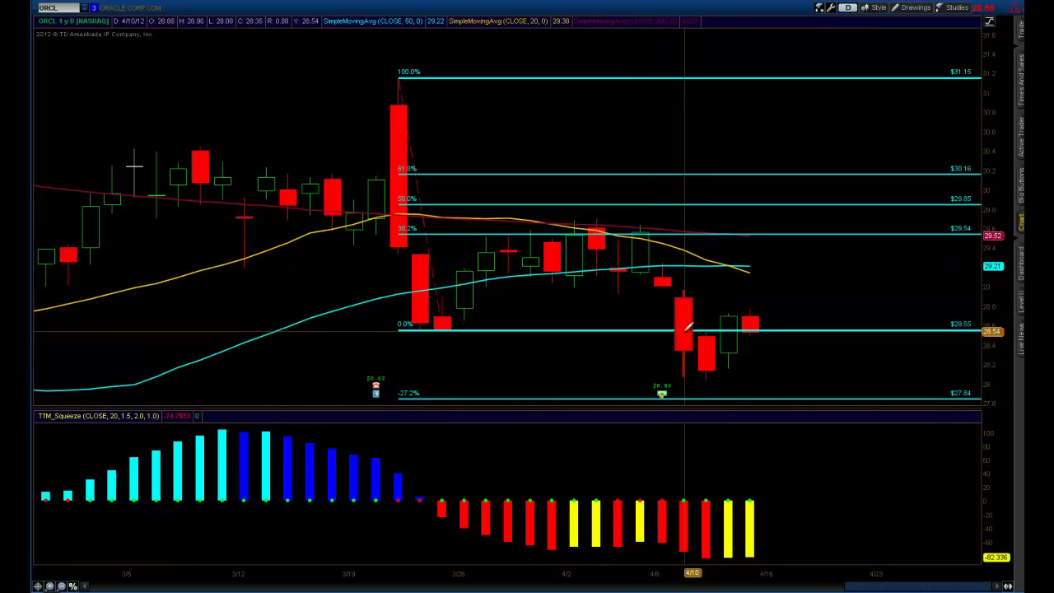
mouse_move(688, 328)
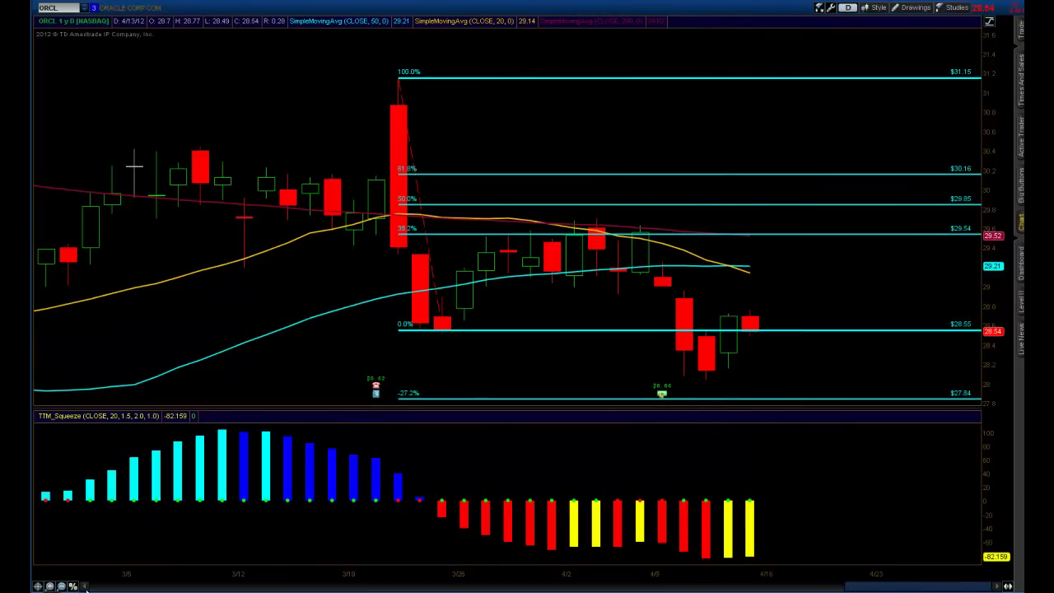
left_click(61, 585)
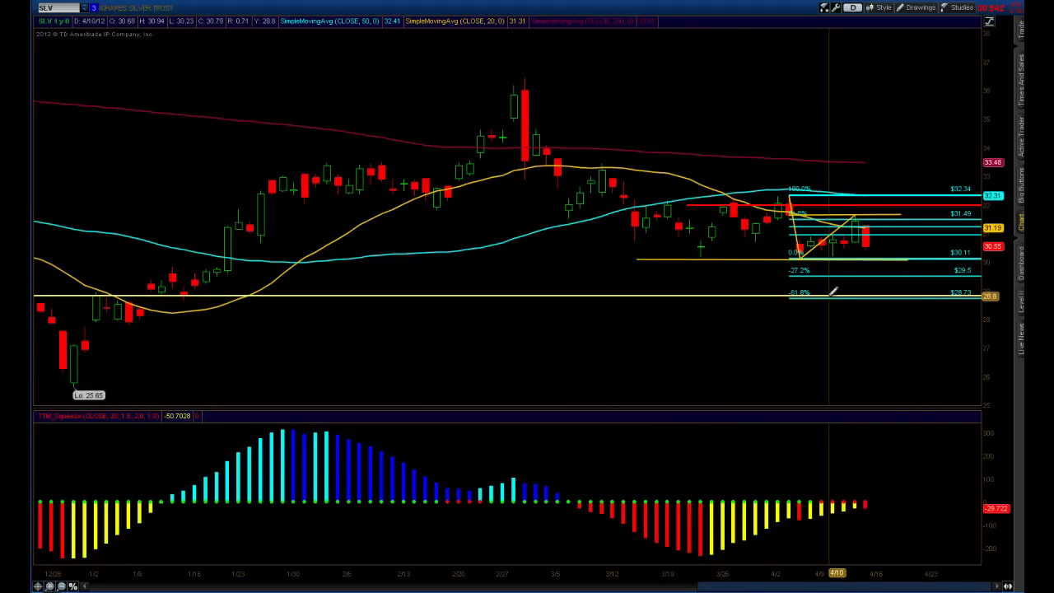
Step: Delete all drawings from the SLV chart
right_click(833, 290)
left_click(862, 458)
left_click(420, 295)
Step: Examine SLV's recent candles against the moving averages and the TTM_Squeeze histogram
scroll(524, 286, "up", 3)
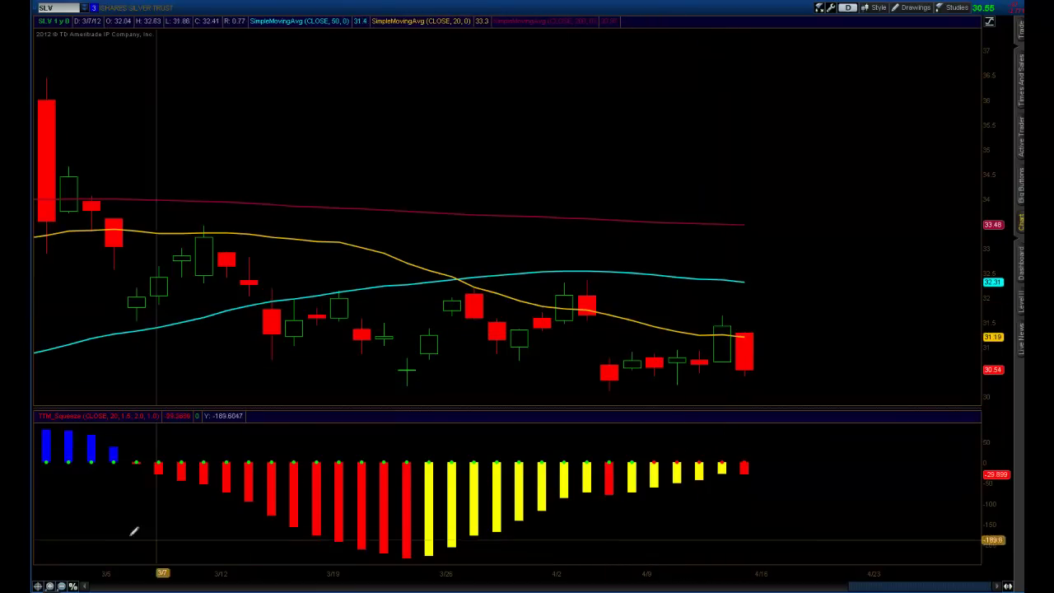
left_click(62, 585)
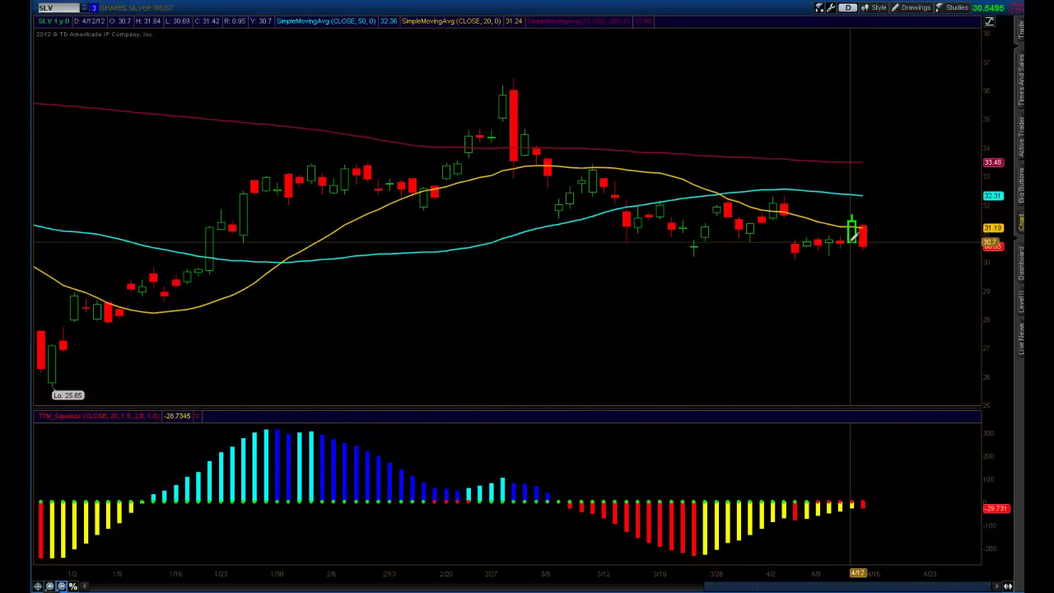
left_click_drag(696, 278, 576, 297)
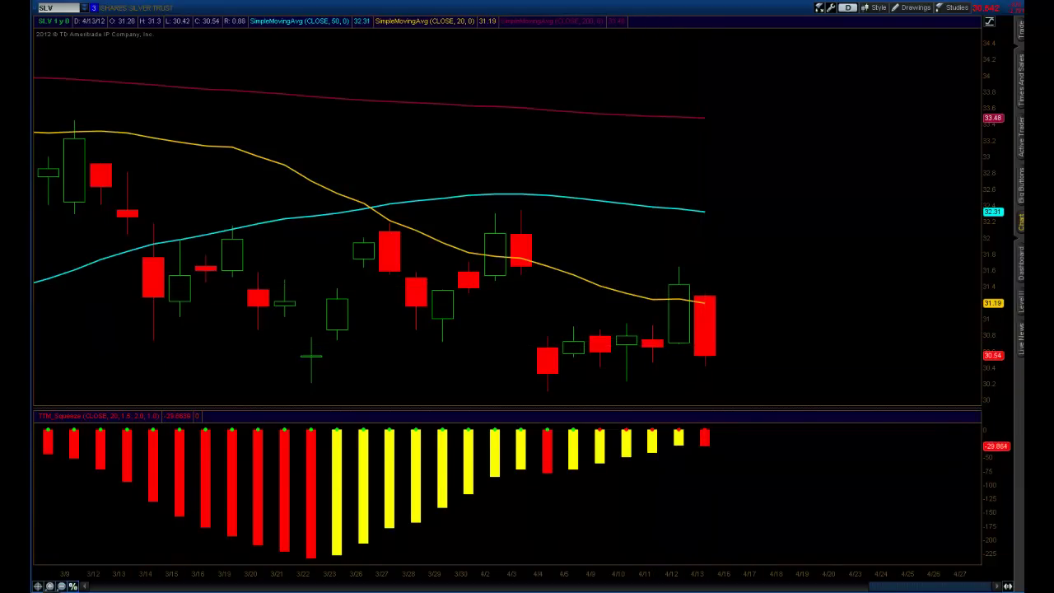
left_click(61, 585)
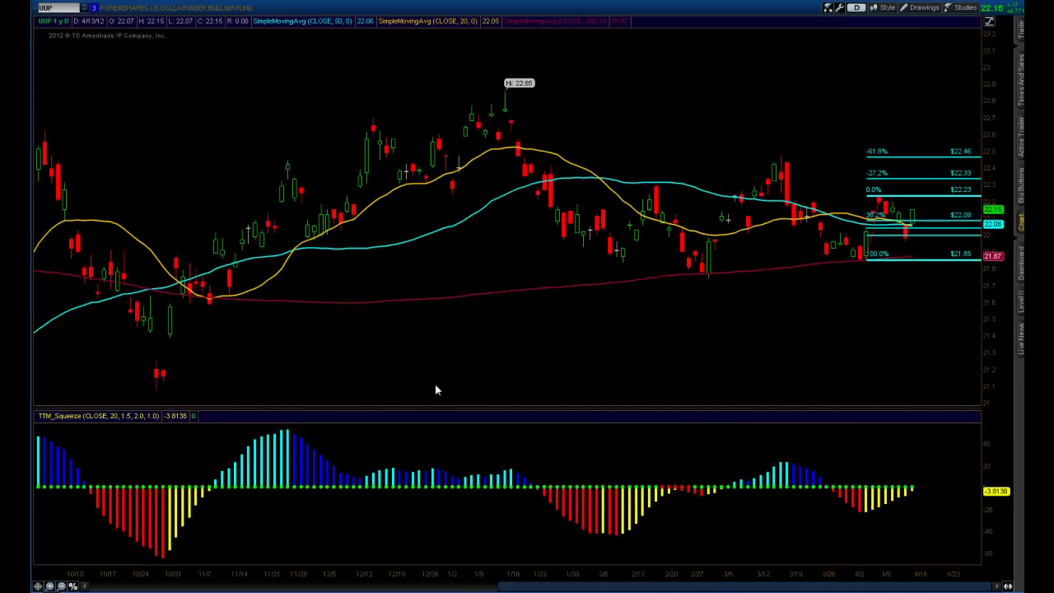
Step: Examine UUP's candles from 2/23/12 to 4/13/12 with the Fibonacci levels and bring up the SLV chart for comparison
left_click_drag(910, 219, 677, 219)
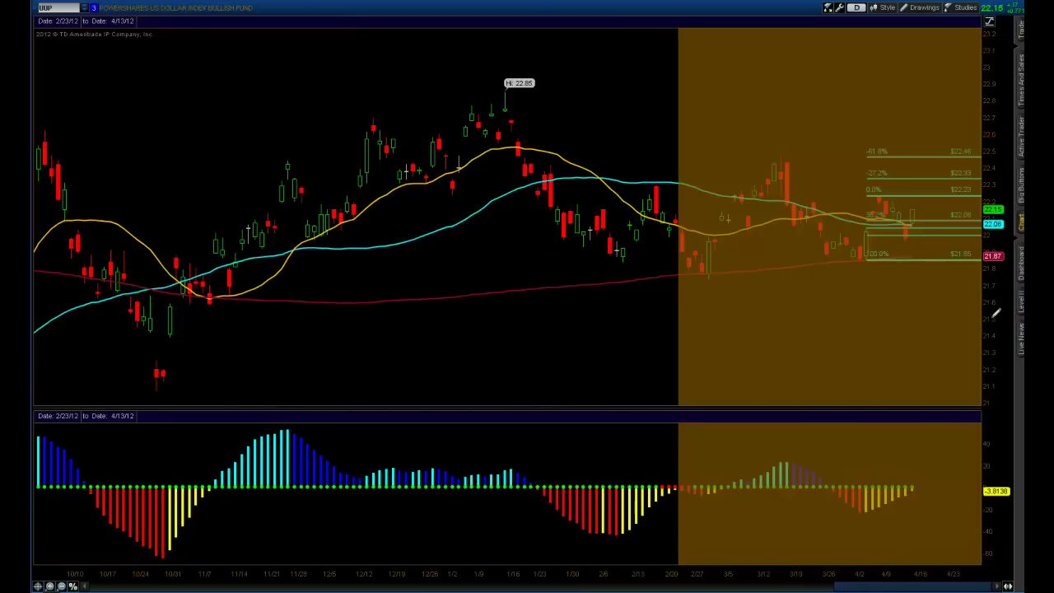
left_click_drag(996, 312, 992, 312)
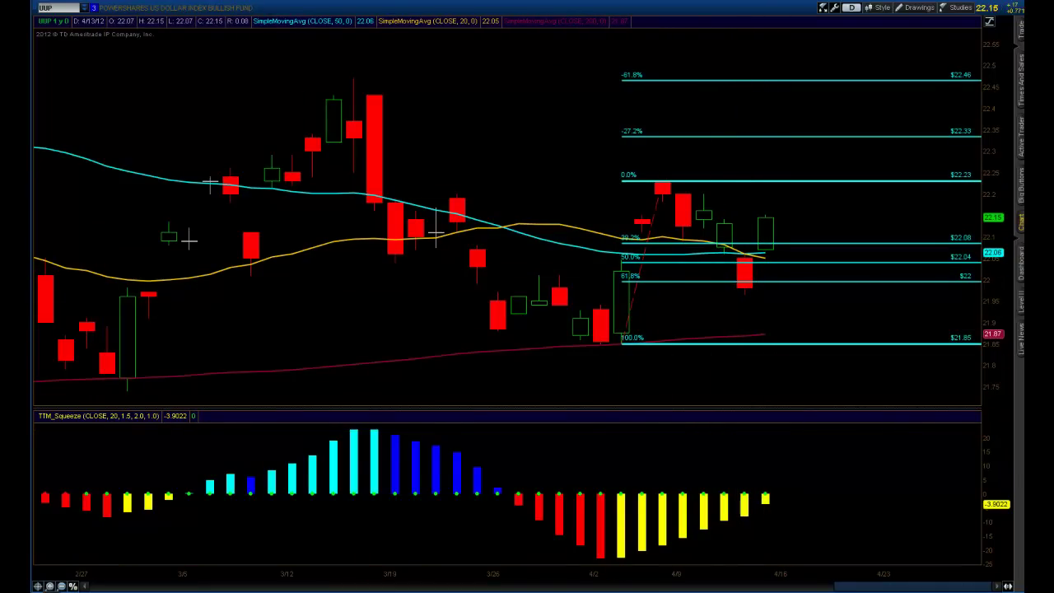
type("SLV")
key("Return")
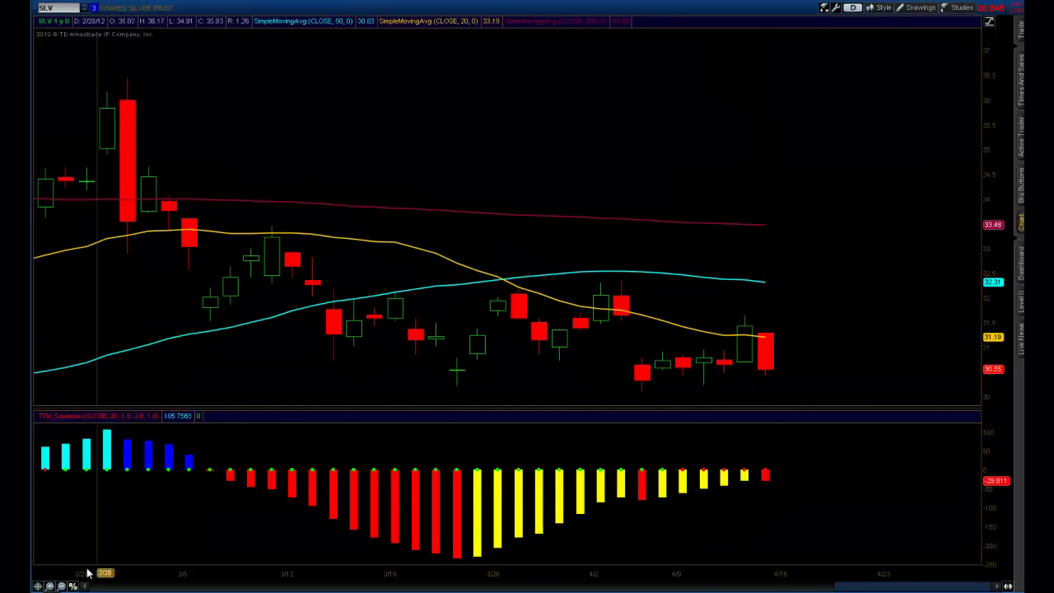
Step: Examine AAPL's daily candles from mid-January onward against the price levels, moving averages and squeeze histogram
left_click(61, 585)
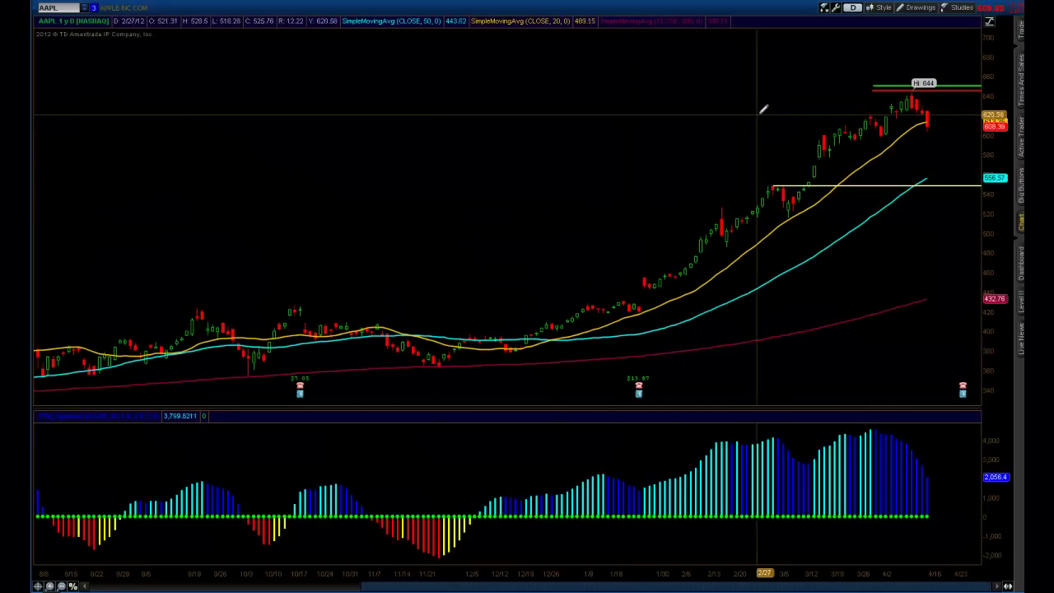
left_click_drag(609, 124, 980, 124)
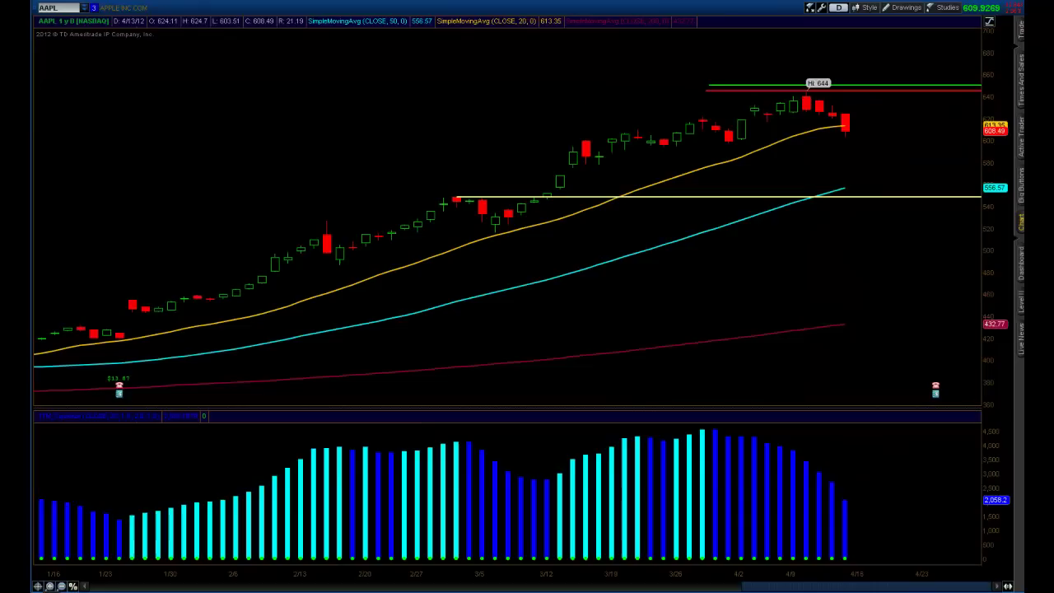